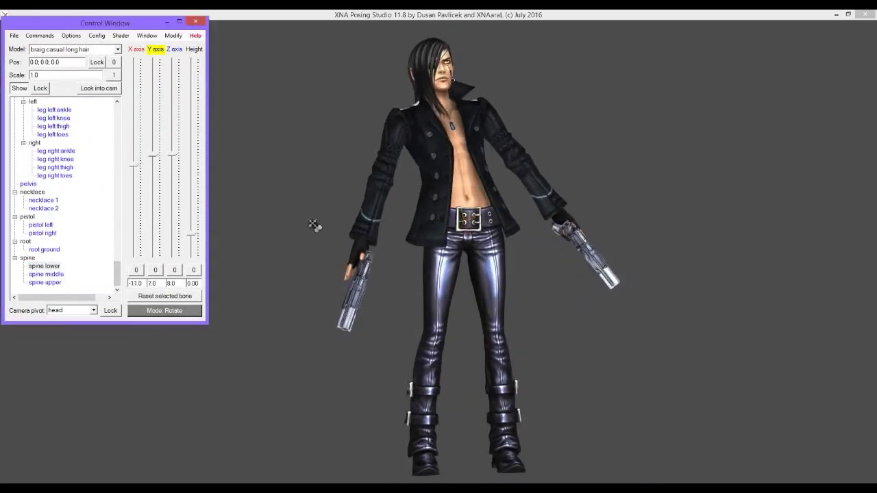
- Rotate the spine on Y and turn the upper neck bone sideways
left_click_drag(314, 226, 318, 220)
left_click_drag(156, 163, 156, 155)
left_click_drag(294, 206, 307, 203)
key("Down")
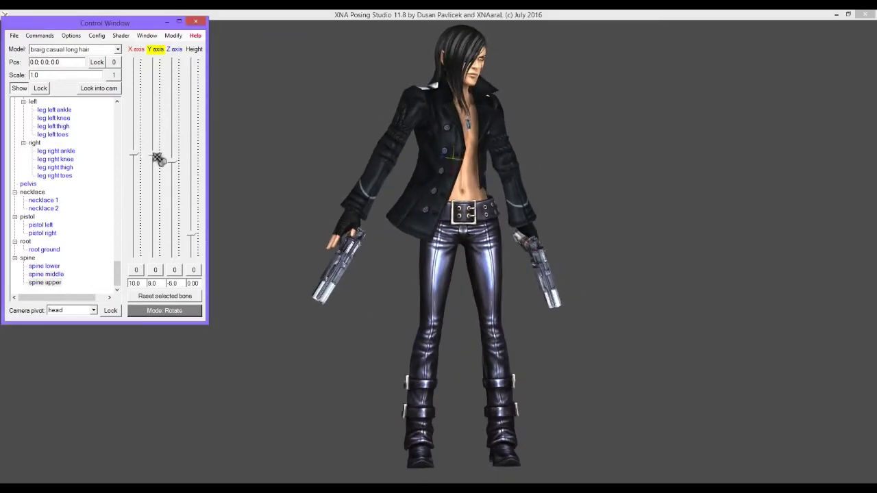
scroll("up", 3)
left_click(502, 155)
left_click(513, 99)
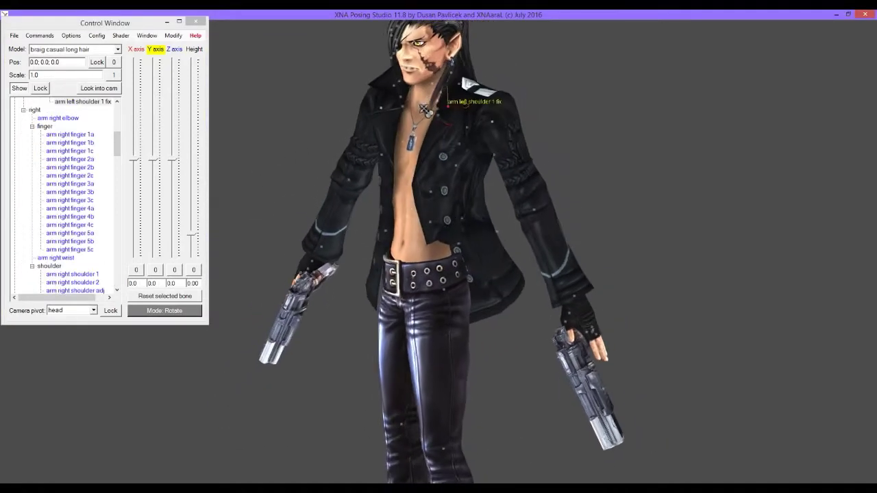
left_click_drag(159, 160, 158, 155)
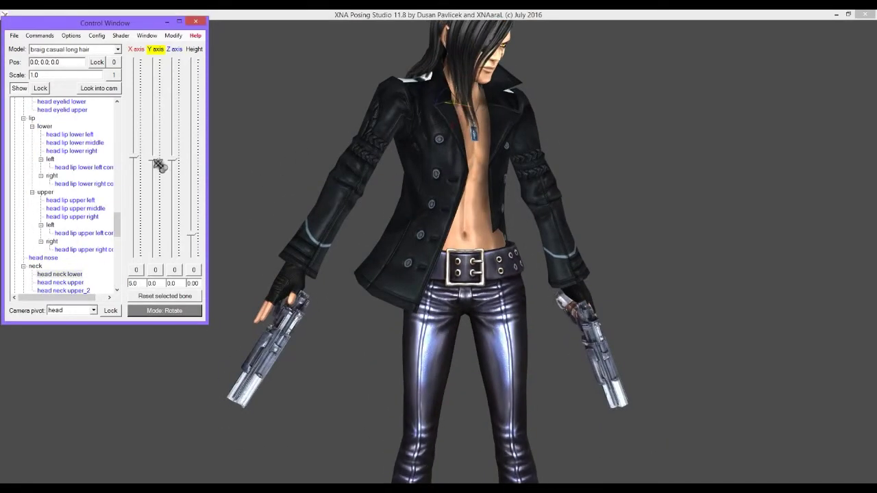
- Lower the left gun arm by rotating the shoulder and bending the forearm down
scroll("down", 3)
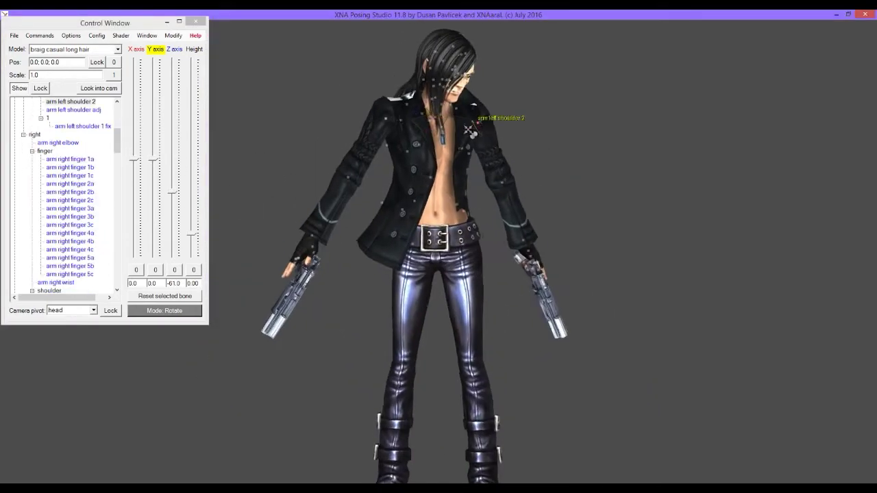
left_click_drag(173, 193, 177, 198)
left_click_drag(270, 185, 251, 182)
left_click(180, 198)
left_click_drag(158, 147, 180, 202)
left_click_drag(286, 167, 137, 164)
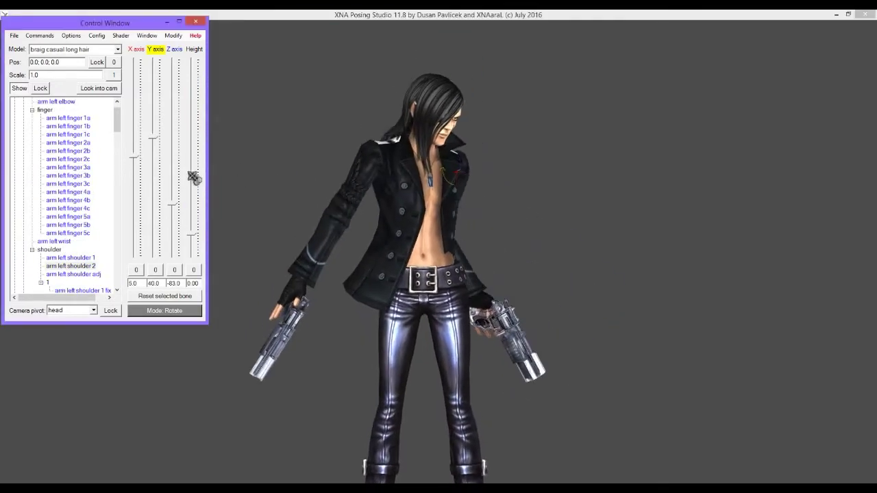
left_click_drag(452, 225, 464, 181)
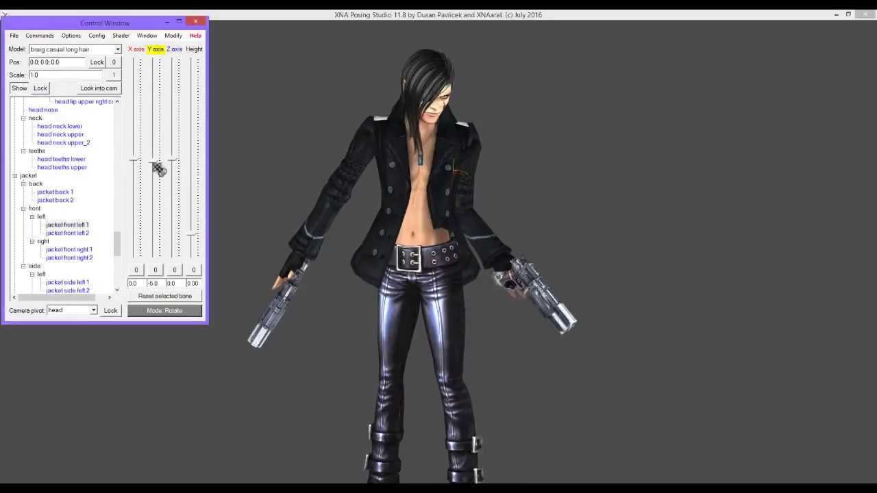
- Swing the left and right jacket front flaps outward into a looser hang
left_click(212, 190)
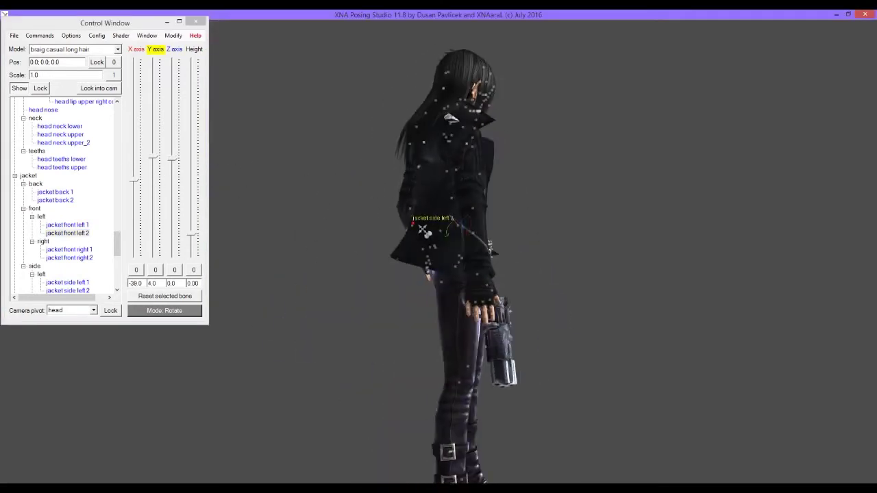
left_click_drag(139, 166, 473, 218)
left_click_drag(140, 164, 139, 244)
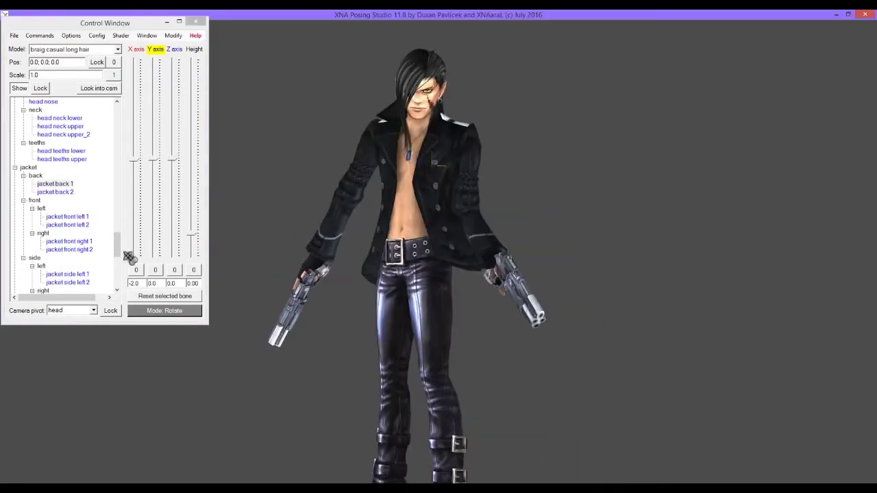
left_click(67, 217)
left_click_drag(254, 231, 166, 141)
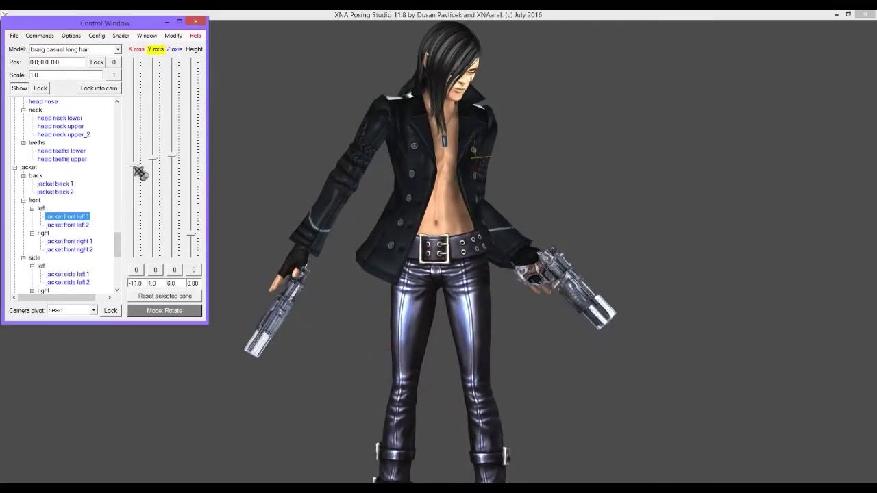
left_click_drag(289, 194, 108, 274)
left_click(68, 282)
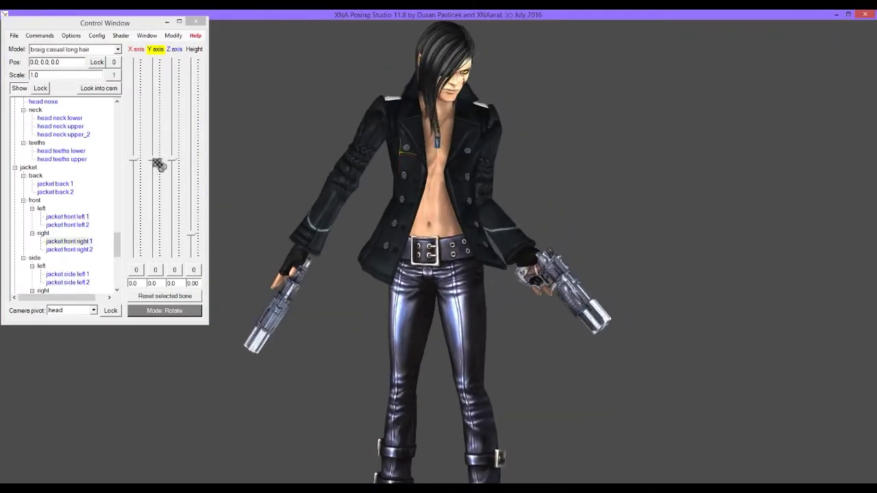
key("Down")
left_click_drag(244, 204, 554, 239)
- Rotate the left collar bone around the neck
left_click(412, 113)
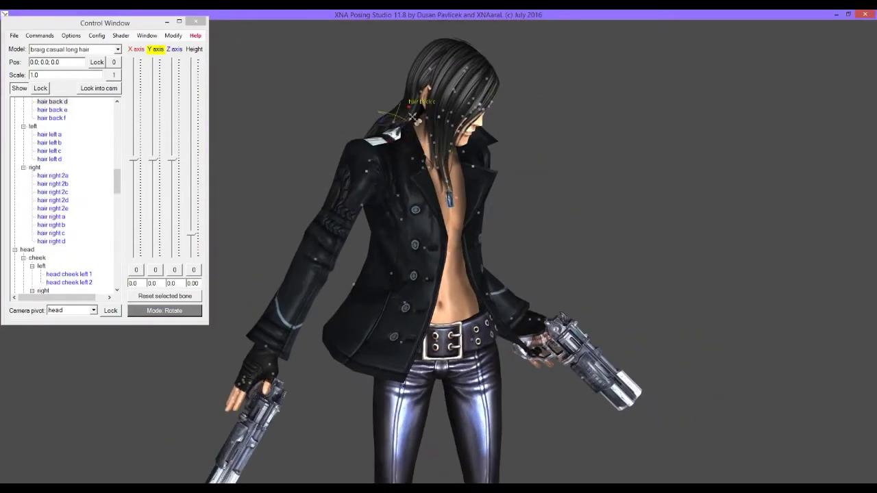
scroll("up", 3)
left_click(42, 134)
key("Up")
left_click_drag(141, 169, 226, 185)
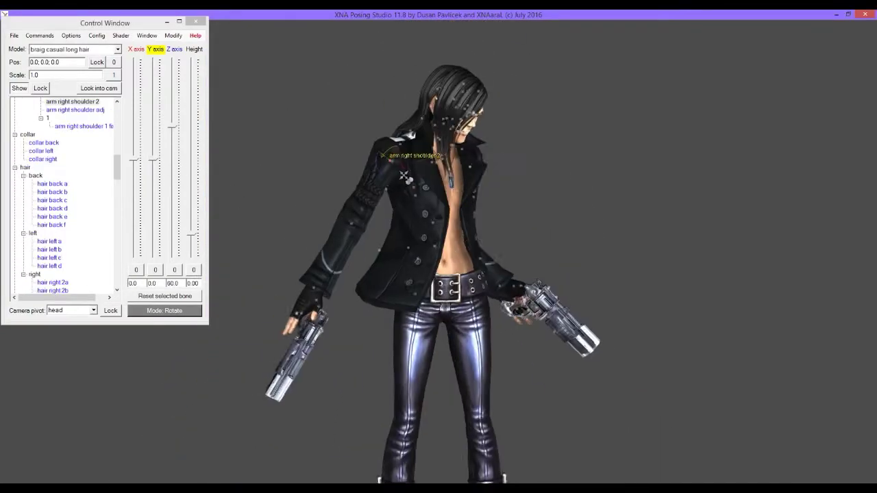
- Rotate the right shoulder bones so the gun arm swings up beside the head
scroll("up", 3)
left_click(72, 159)
left_click_drag(177, 165, 96, 166)
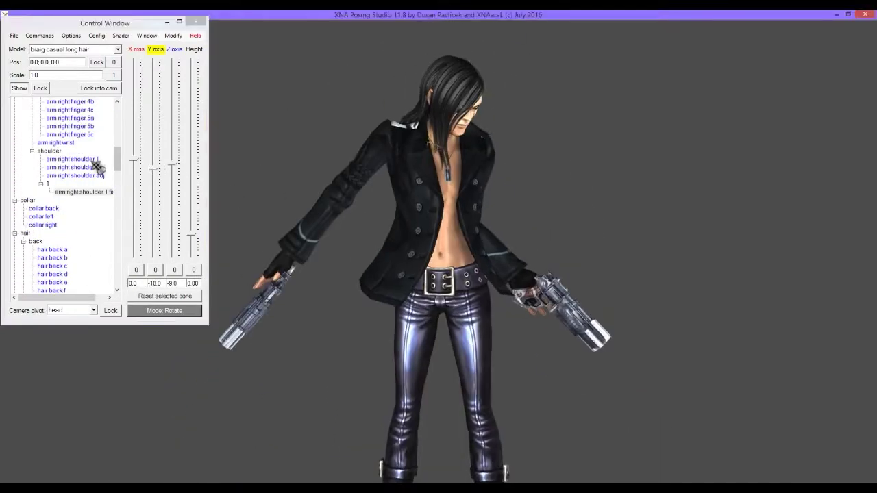
left_click_drag(157, 163, 156, 165)
left_click_drag(172, 127, 176, 121)
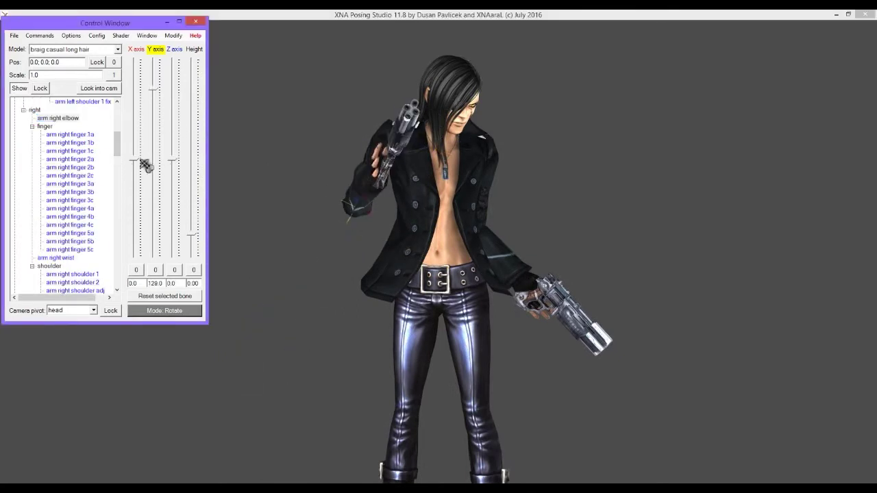
scroll("down", 3)
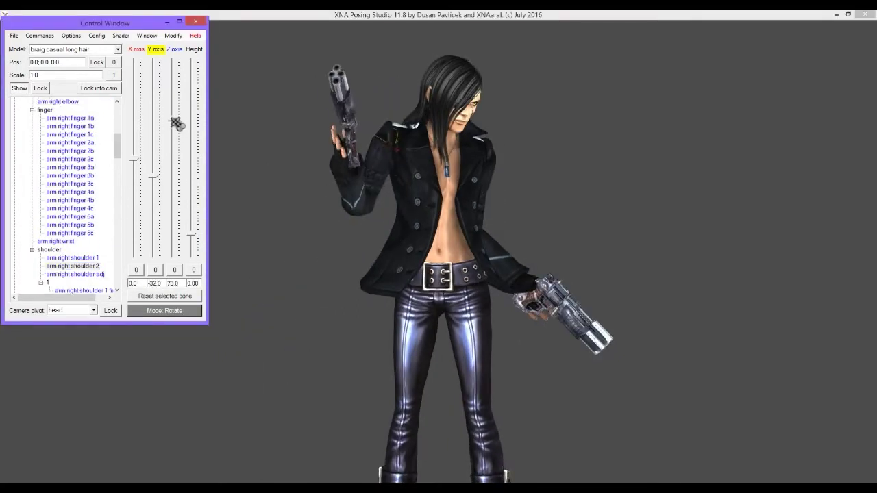
left_click_drag(179, 114, 176, 196)
left_click_drag(141, 171, 141, 184)
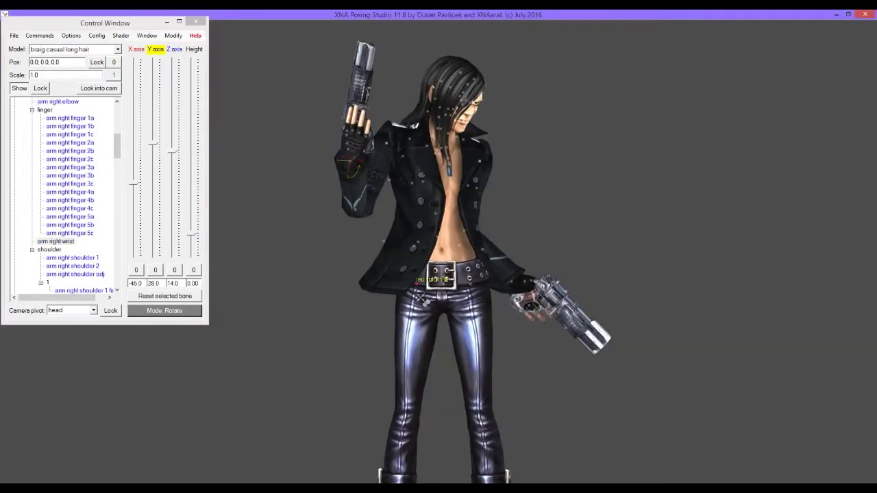
- Turn the right thigh inward and nudge its X rotation
left_click(433, 280)
left_click_drag(179, 158, 179, 169)
left_click_drag(290, 284, 290, 240)
- Zoom in on the face and torso via camera parameters, then rotate the necklace 1 pendant
left_click(70, 35)
left_click(89, 199)
left_click_drag(329, 303, 416, 233)
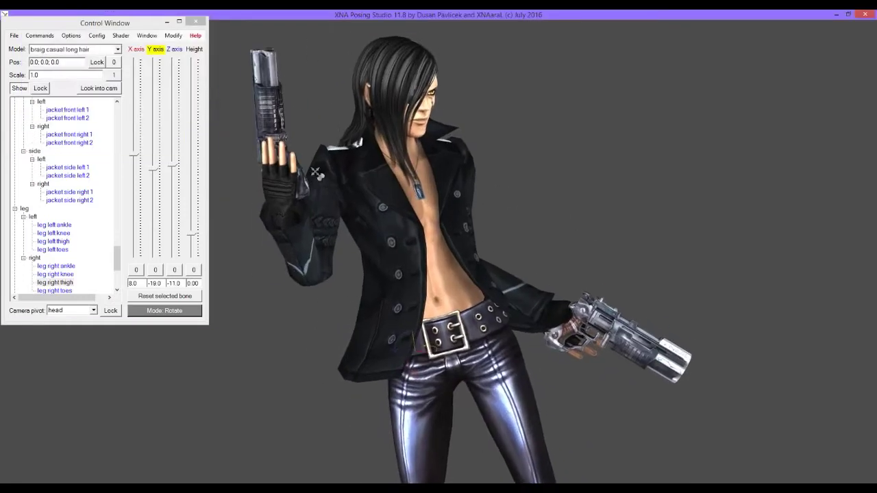
left_click(416, 233)
left_click_drag(140, 159, 144, 166)
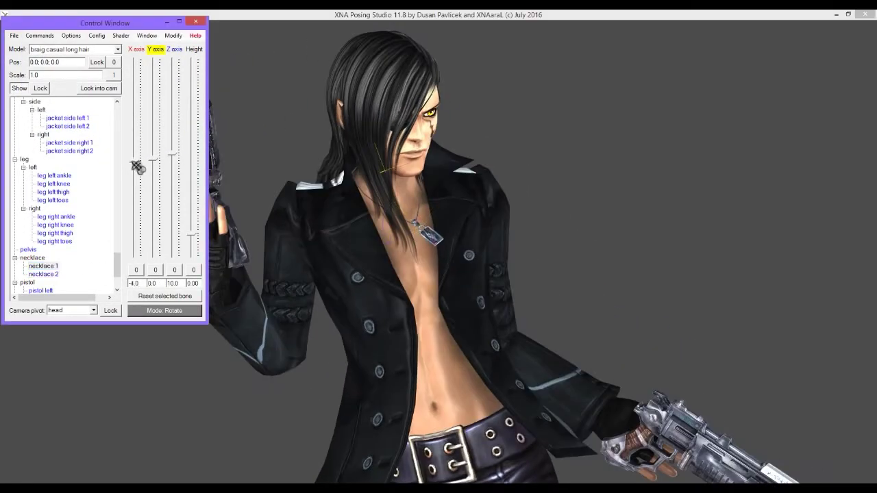
- Finish the necklace 1 rotation and rotate the left eyebrow
left_click_drag(293, 199, 313, 249)
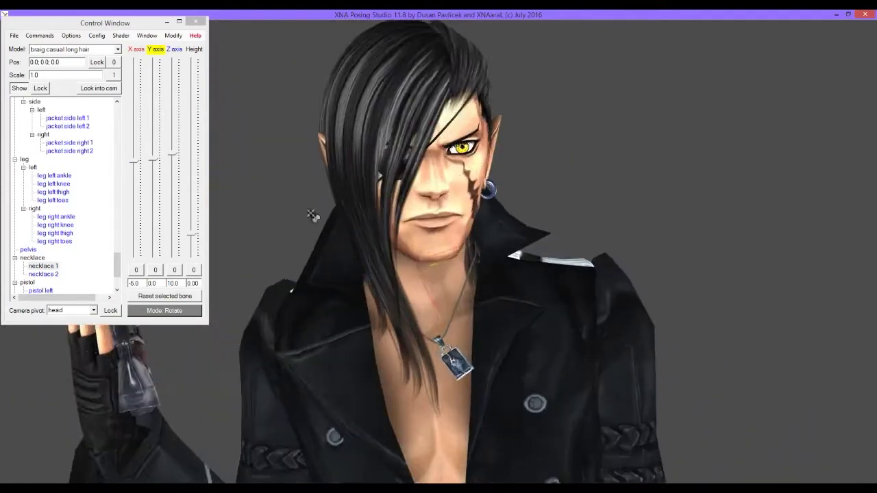
left_click(124, 228)
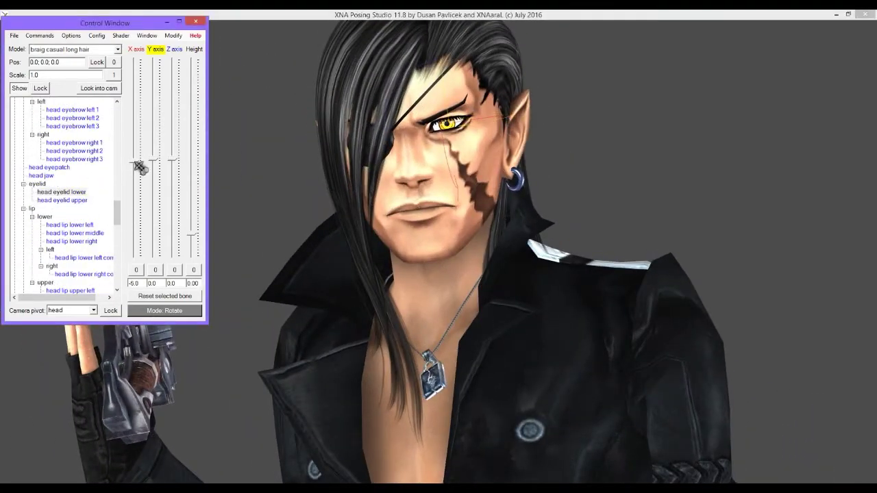
left_click_drag(175, 161, 178, 177)
left_click(159, 163)
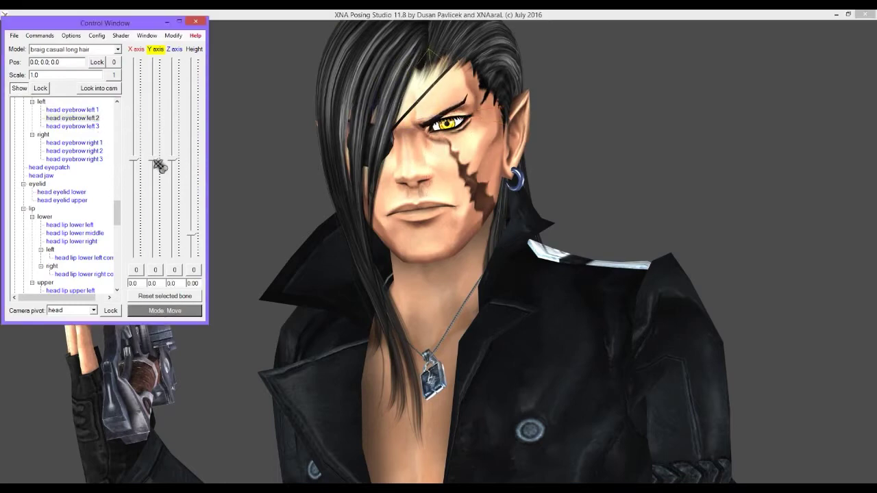
left_click_drag(289, 235, 274, 196)
- Switch the bone mode, adjust the lower eyelid, and shift the lip corners into a smirk
left_click(160, 312)
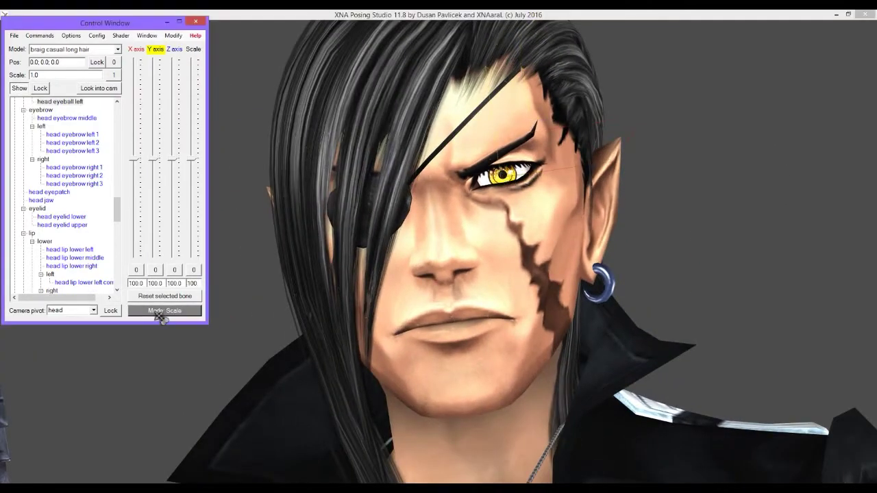
scroll("down", 3)
left_click(61, 216)
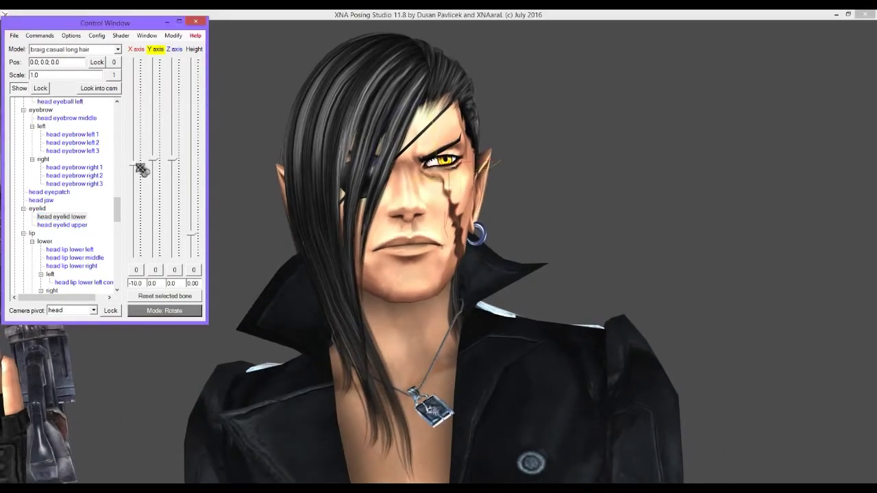
left_click(84, 282)
left_click_drag(209, 228, 236, 229)
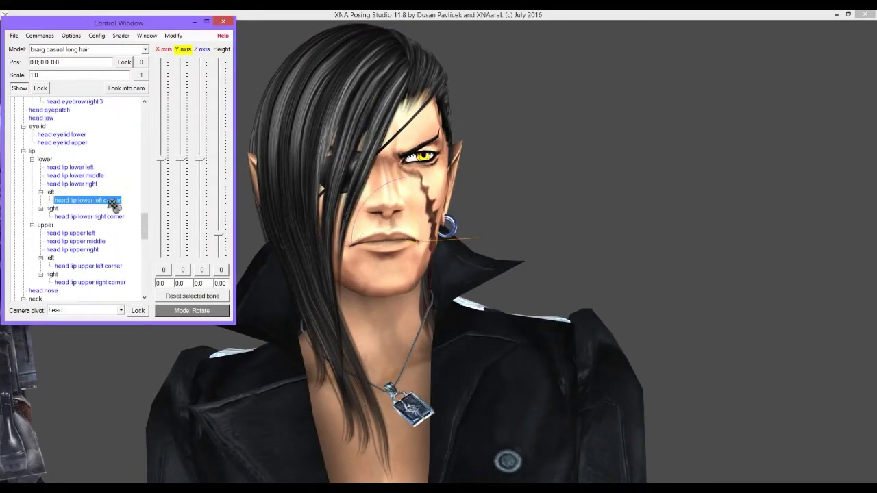
left_click(90, 282)
left_click_drag(248, 228, 264, 245)
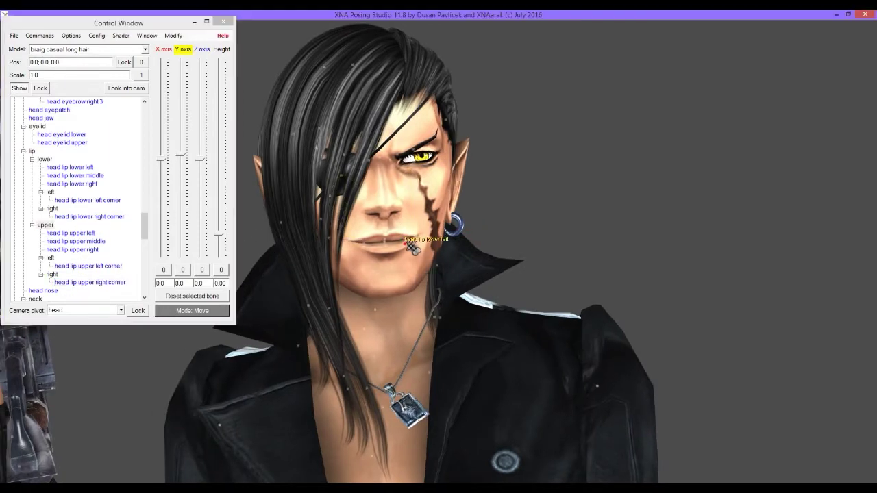
left_click(68, 233)
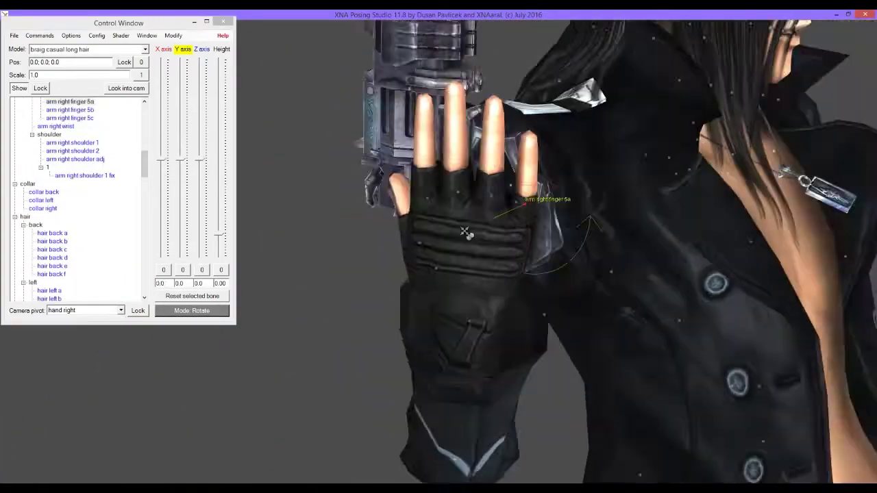
- Orbit around the raised right hand and curl a finger around the pistol grip
left_click_drag(379, 296, 204, 167)
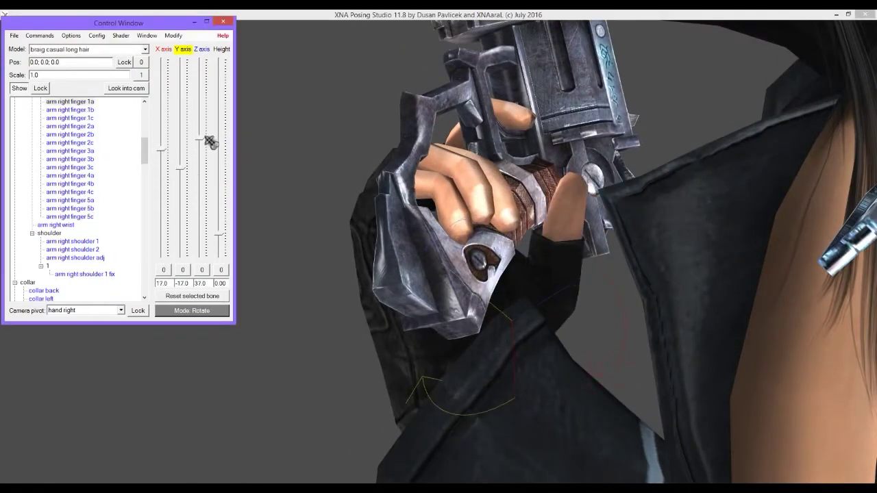
left_click_drag(191, 177, 206, 182)
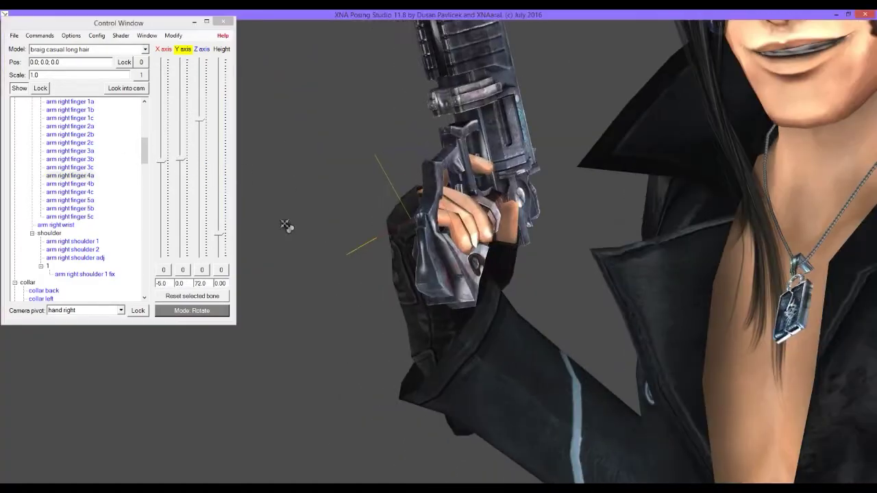
left_click(121, 311)
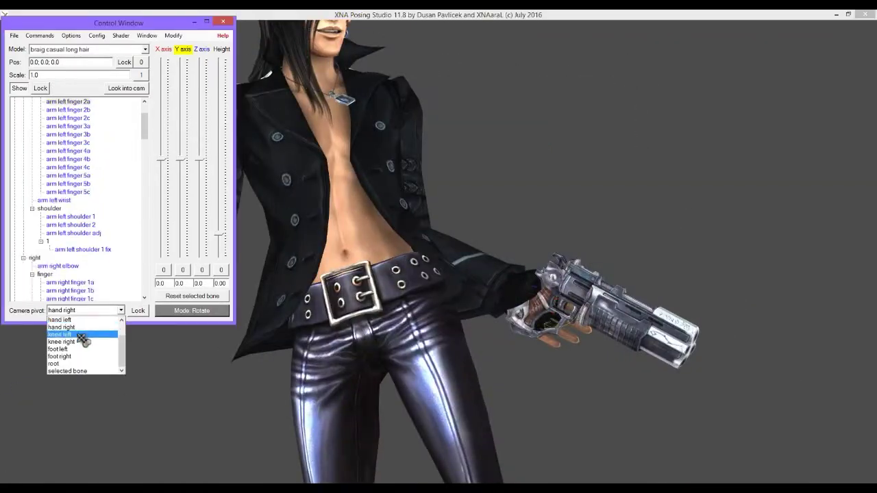
- Pivot the camera on the left hand and curl its finger bones, including finger 3a–3c, around the revolver grip
left_click(69, 329)
left_click_drag(392, 295, 504, 312)
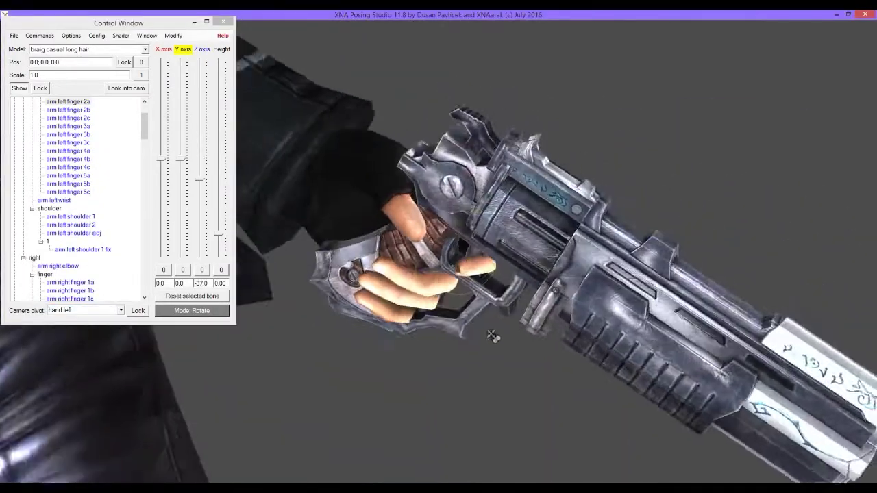
left_click_drag(504, 312, 425, 274)
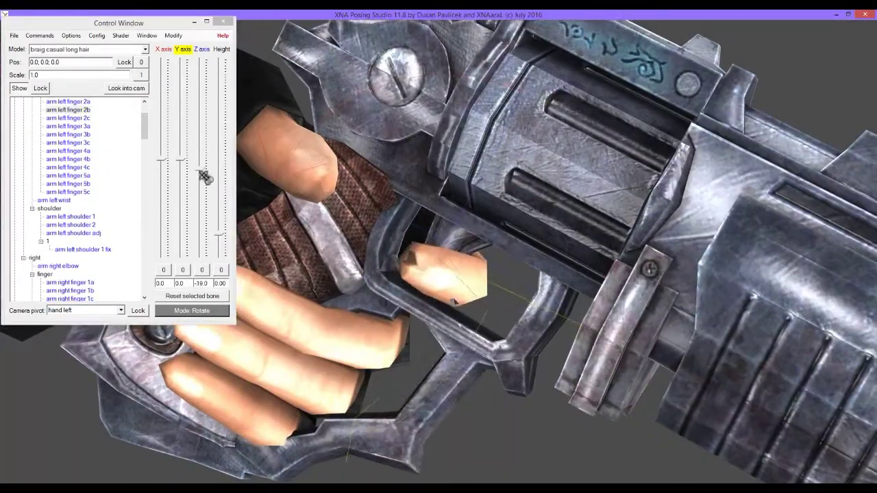
left_click_drag(200, 179, 203, 172)
left_click_drag(303, 230, 203, 181)
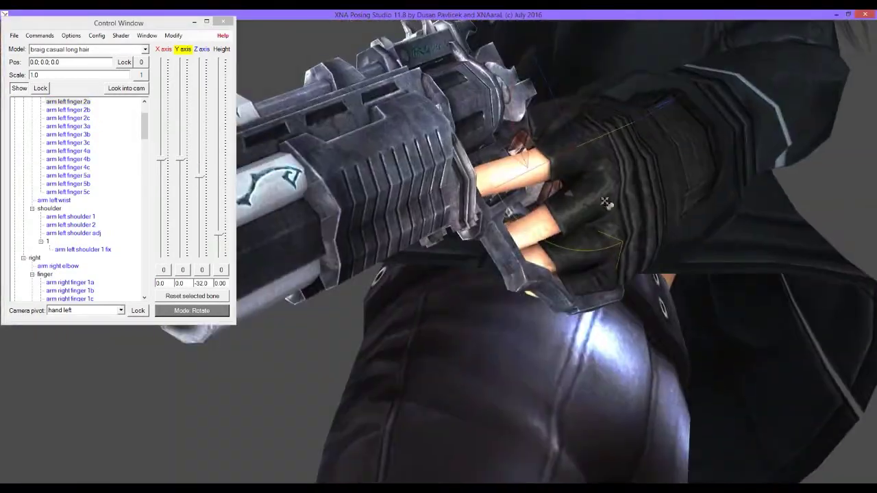
left_click(68, 143)
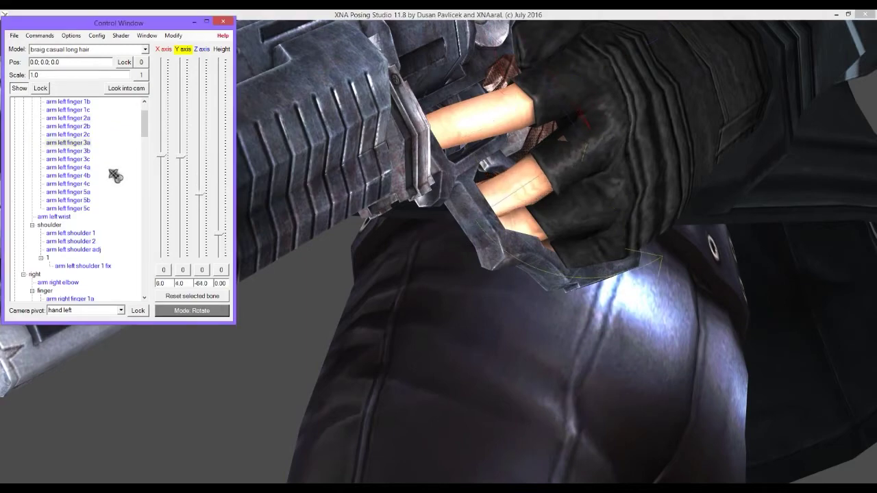
left_click_drag(293, 205, 94, 161)
left_click(68, 142)
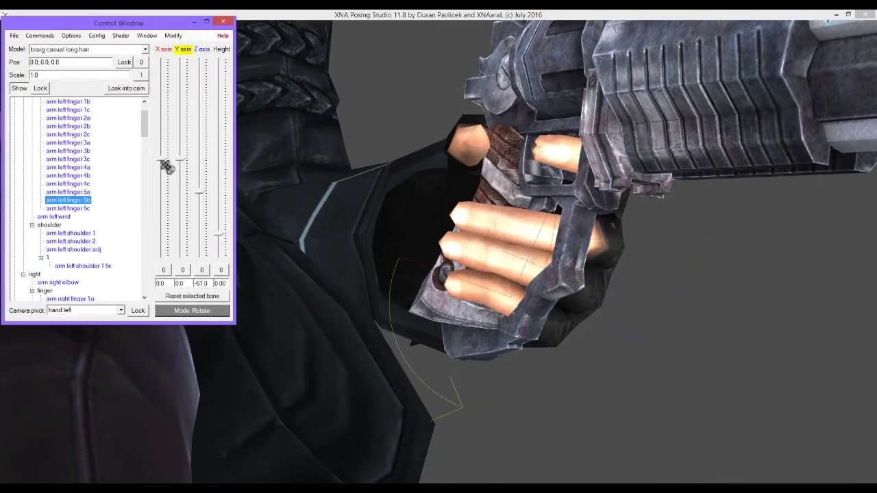
left_click_drag(349, 190, 92, 165)
left_click(68, 151)
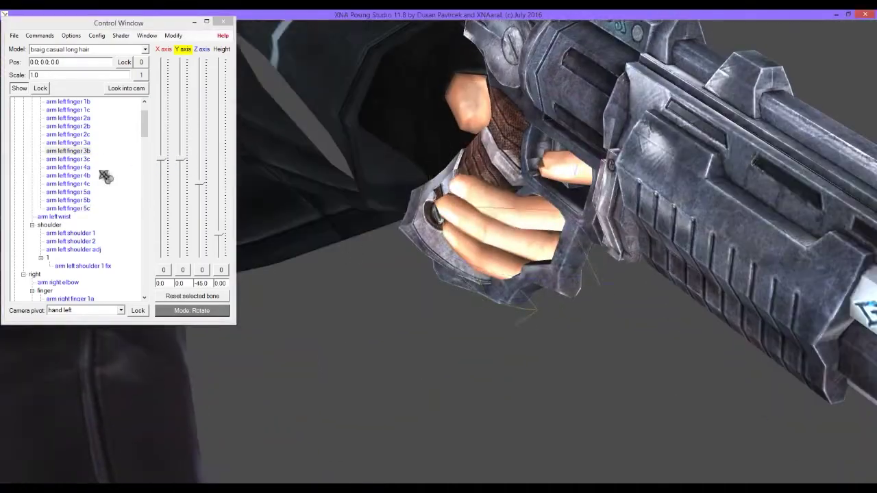
left_click(68, 159)
- Bring the view to the head and select the hair right 2e and hair back a bones
left_click_drag(288, 206, 388, 391)
scroll("down", 3)
scroll("up", 3)
left_click_drag(145, 127, 145, 184)
left_click(53, 110)
left_click(52, 159)
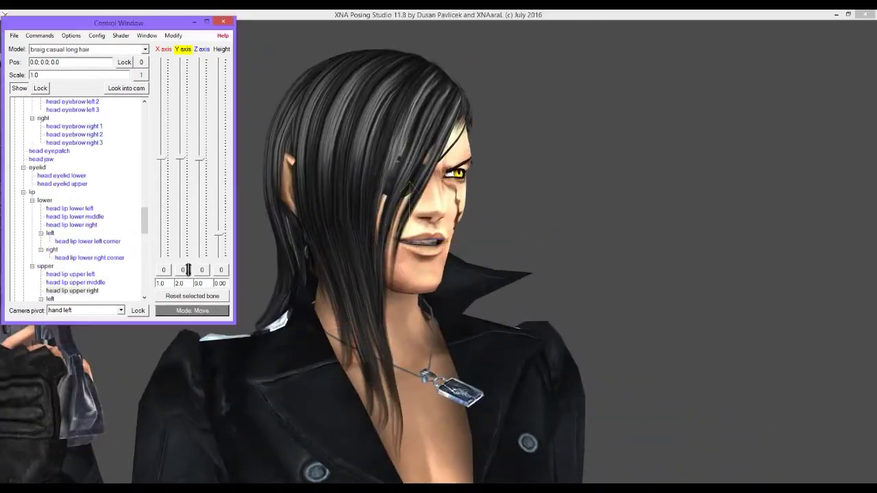
- Rotate the hair left a bone, orbit to check the pose, and merge duplicate hair vertices
left_click_drag(290, 167, 336, 237)
left_click_drag(150, 226, 151, 242)
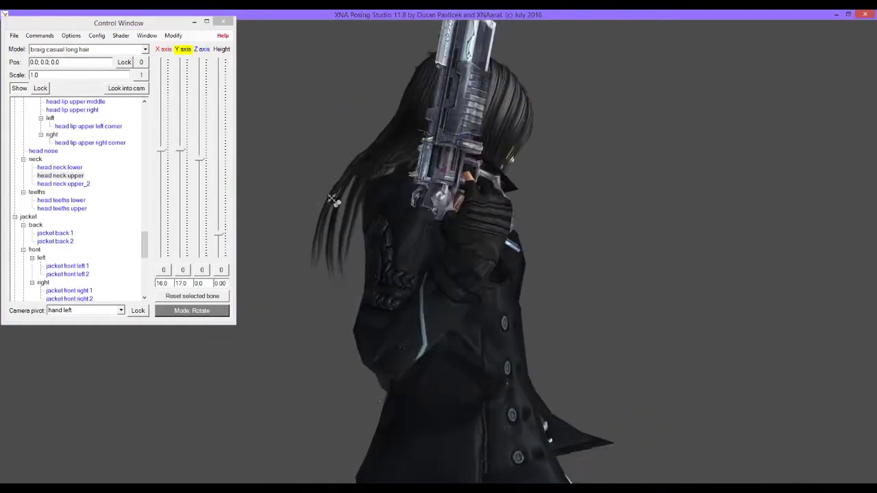
left_click_drag(151, 182, 151, 187)
left_click(49, 168)
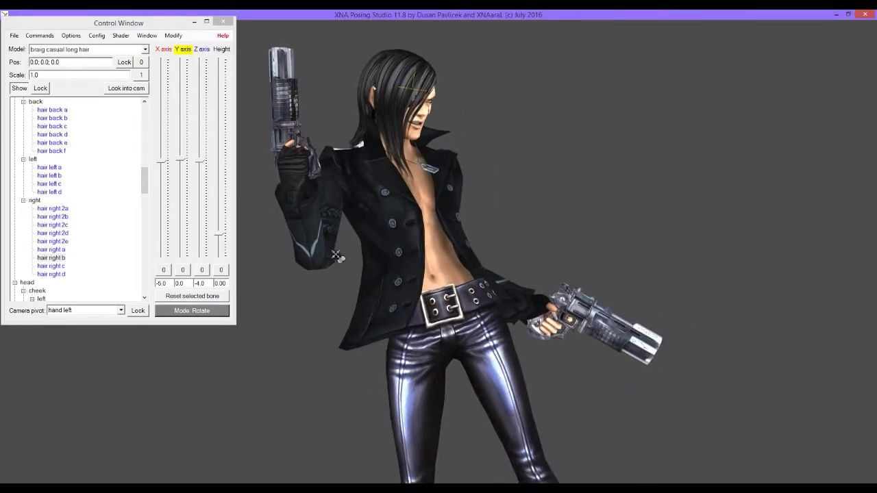
left_click_drag(330, 257, 279, 258)
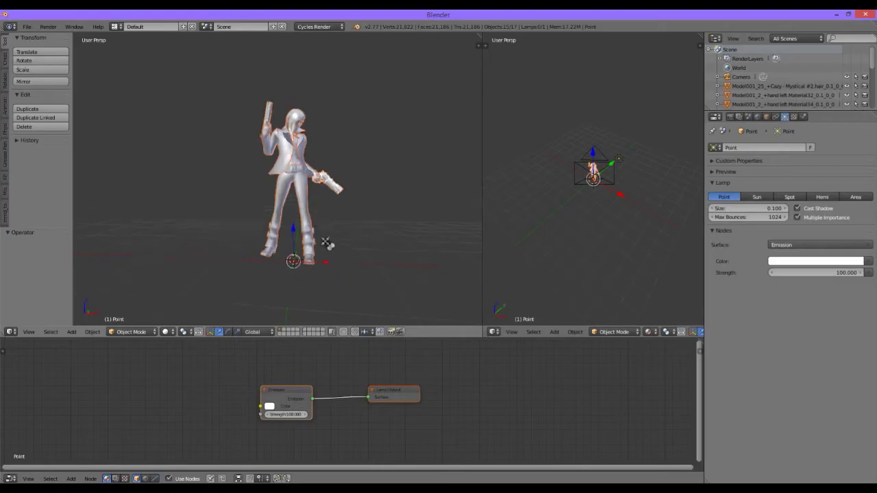
left_click(130, 312)
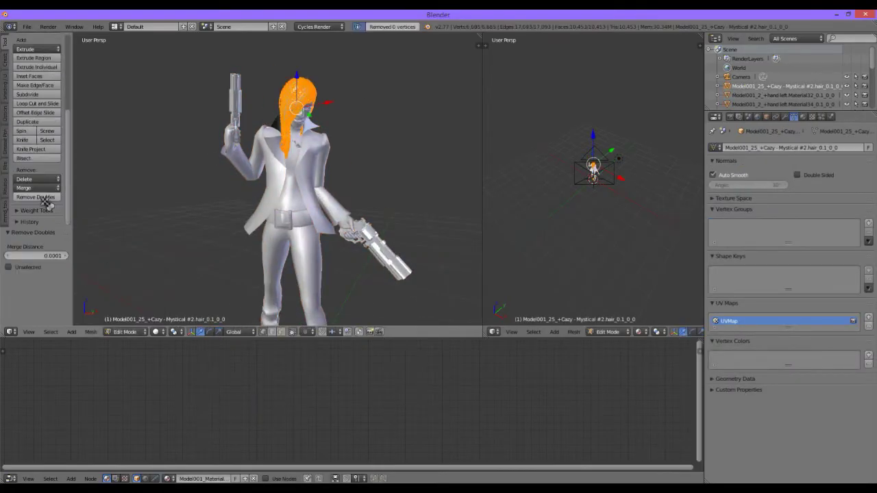
- Return the hair to Object Mode, merge the head mesh's duplicate vertices, and add Subdivision Surface
left_click(123, 331)
left_click(130, 321)
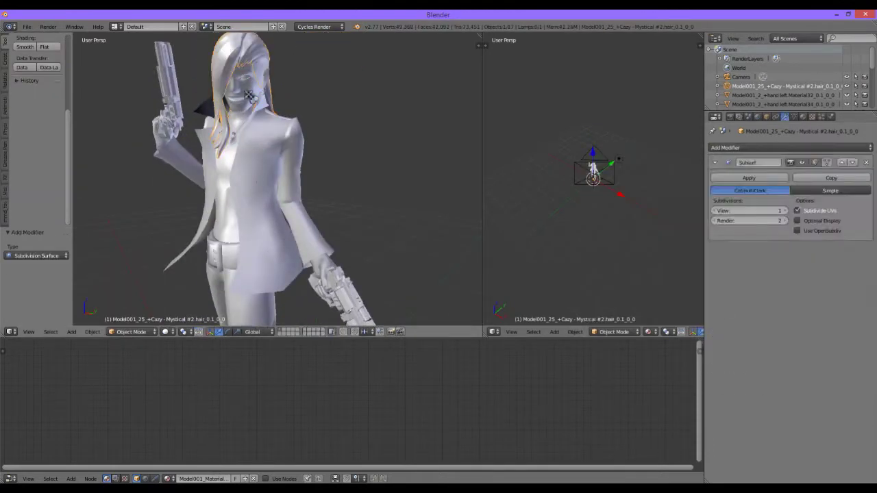
right_click(235, 117)
scroll("up", 3)
key("n")
key("n")
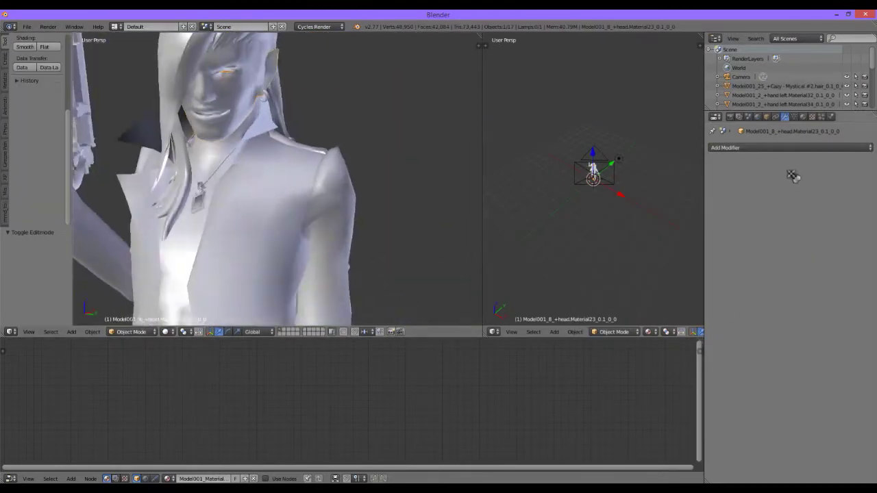
key("Tab")
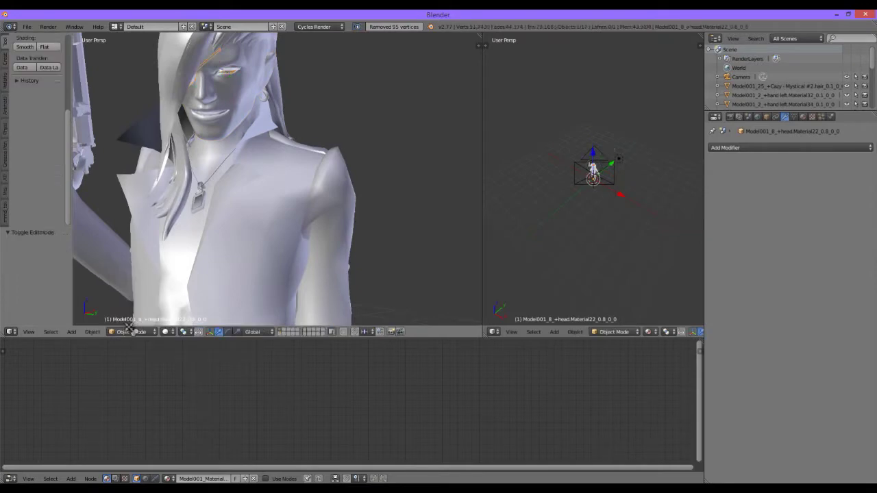
left_click(130, 321)
left_click(790, 148)
left_click(764, 249)
- Merge the earrings' duplicate vertices and give them a Subdivision Surface modifier
scroll("down", 3)
left_click_drag(244, 147, 245, 138)
scroll("up", 3)
right_click(245, 114)
key("Tab")
key("Tab")
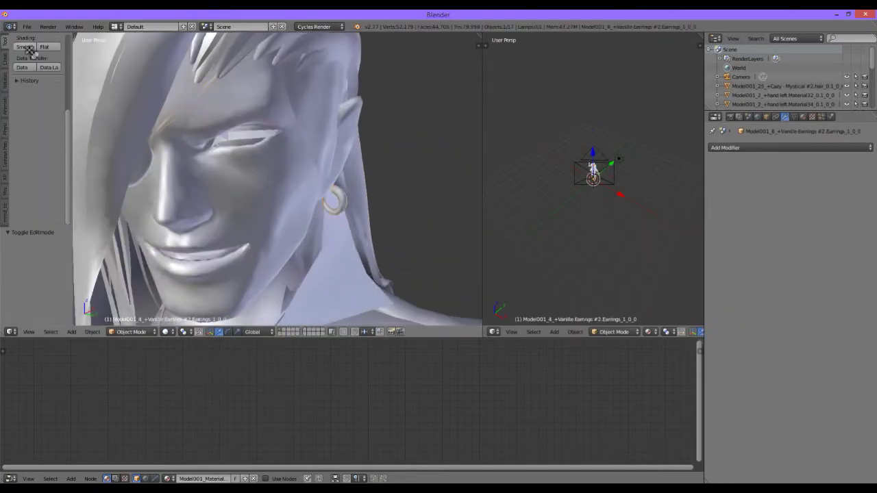
key("Tab")
left_click(34, 197)
- Merge the jacket's duplicate vertices and add a Subdivision Surface modifier to it
key("Tab")
left_click(803, 151)
left_click(763, 249)
right_click(355, 178)
key("Tab")
left_click(35, 196)
key("Tab")
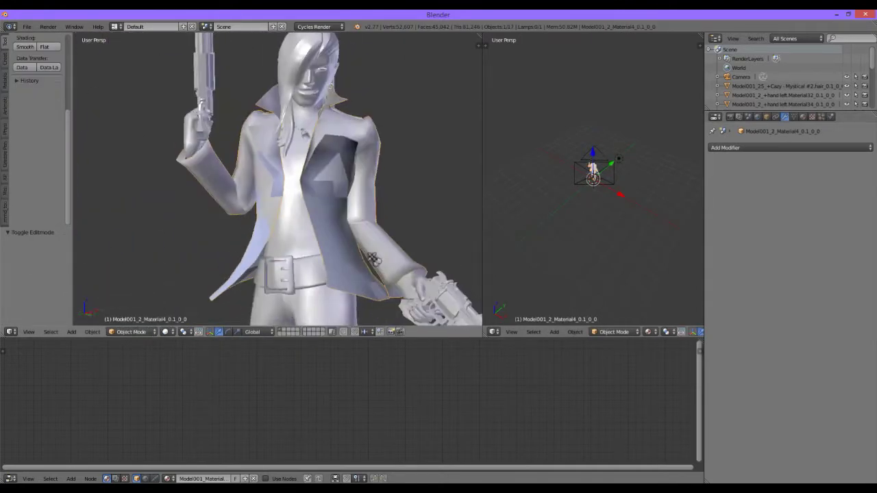
key("Tab")
key("Tab")
left_click(795, 148)
left_click(703, 299)
left_click(130, 332)
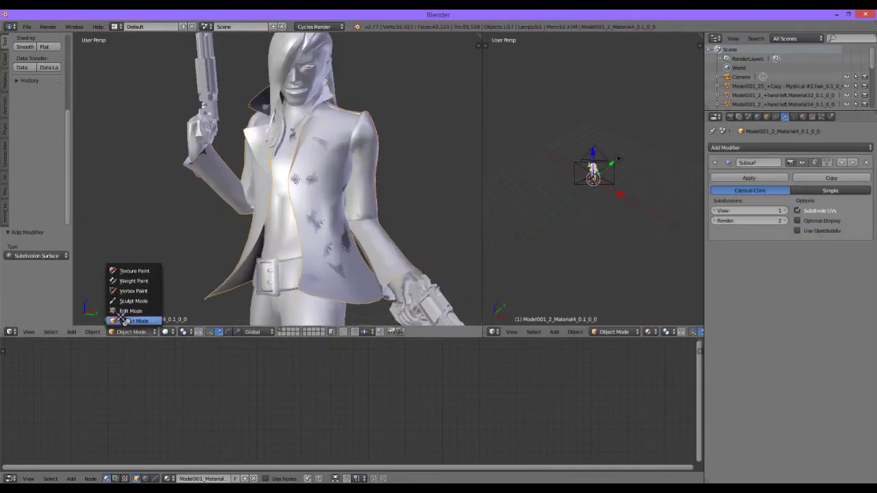
left_click(133, 313)
key("Tab")
scroll("down", 3)
scroll("up", 3)
key("Tab")
key("Tab")
- Orbit to the character's back and merge the jacket's duplicate vertices again
left_click_drag(576, 228, 582, 240)
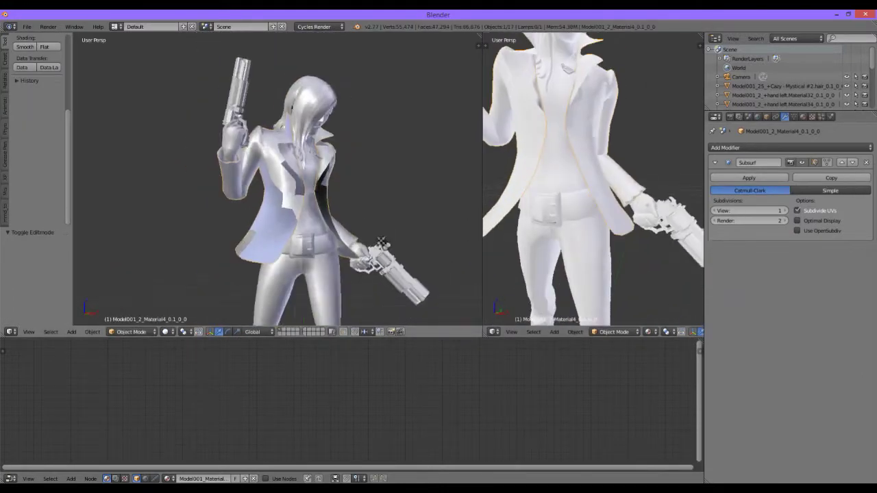
scroll("up", 3)
key("Tab")
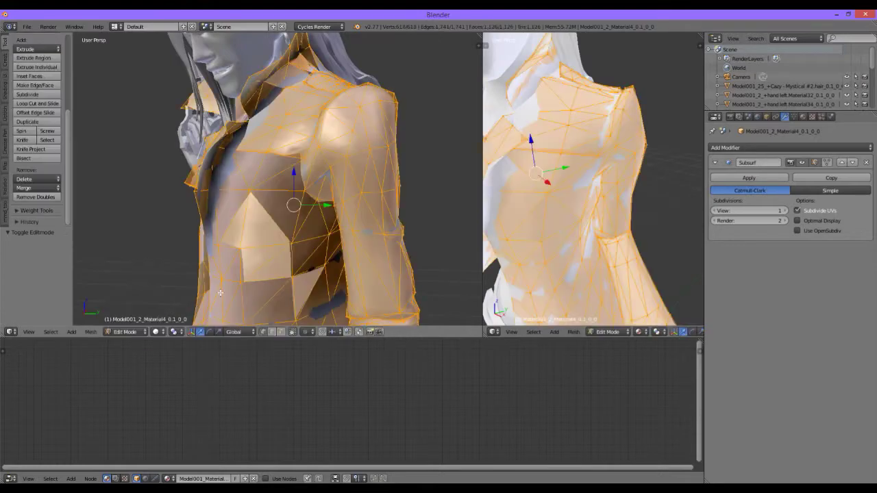
key("Tab")
scroll("down", 3)
scroll("down", 3)
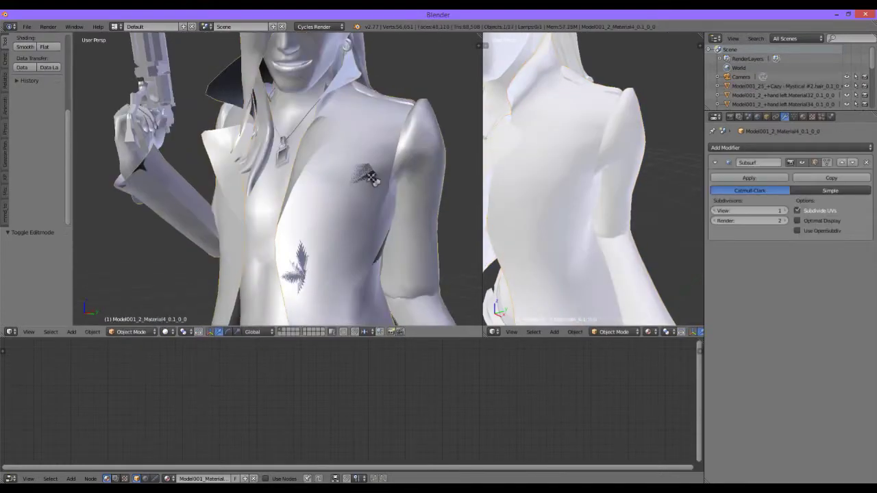
scroll("down", 3)
scroll("up", 3)
key("Tab")
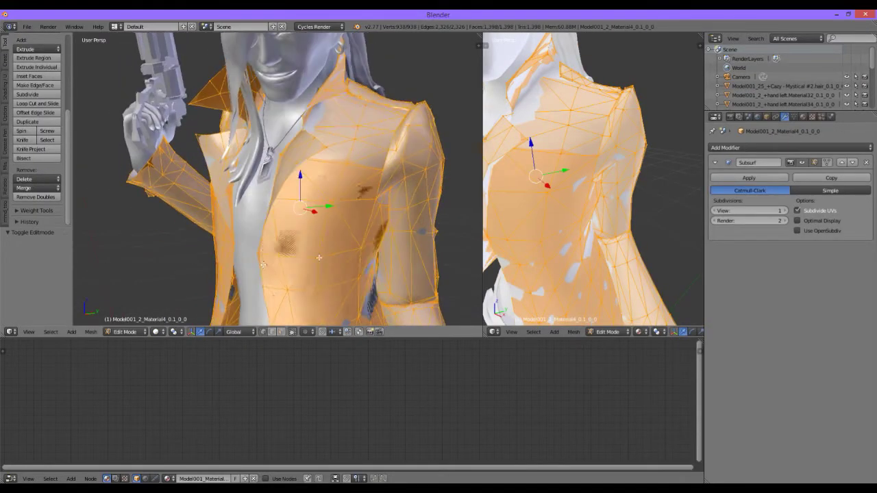
left_click(36, 197)
key("Tab")
scroll("down", 3)
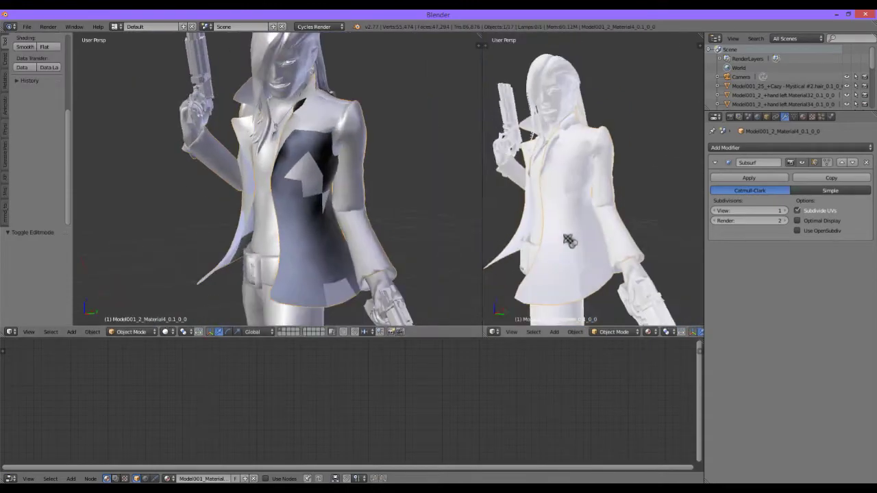
key("n")
key("n")
scroll("down", 3)
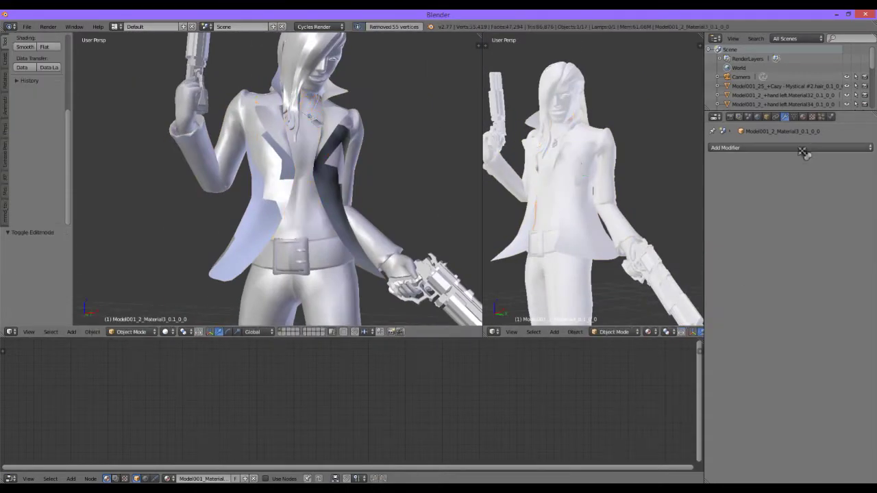
- Revisit the head mesh in Edit Mode, then add Subdivision Surface to the trousers
left_click(789, 148)
scroll("down", 3)
scroll("up", 3)
right_click(300, 108)
key("Tab")
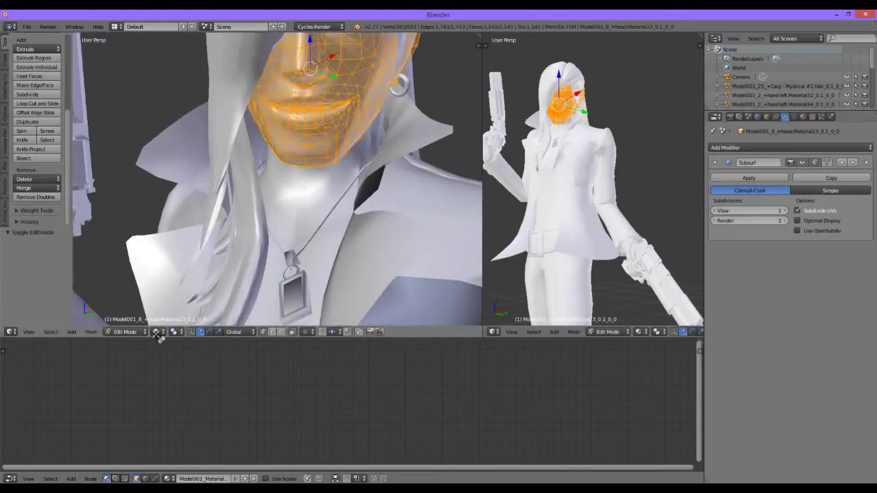
key("Tab")
scroll("down", 3)
scroll("up", 3)
right_click(261, 260)
left_click(788, 147)
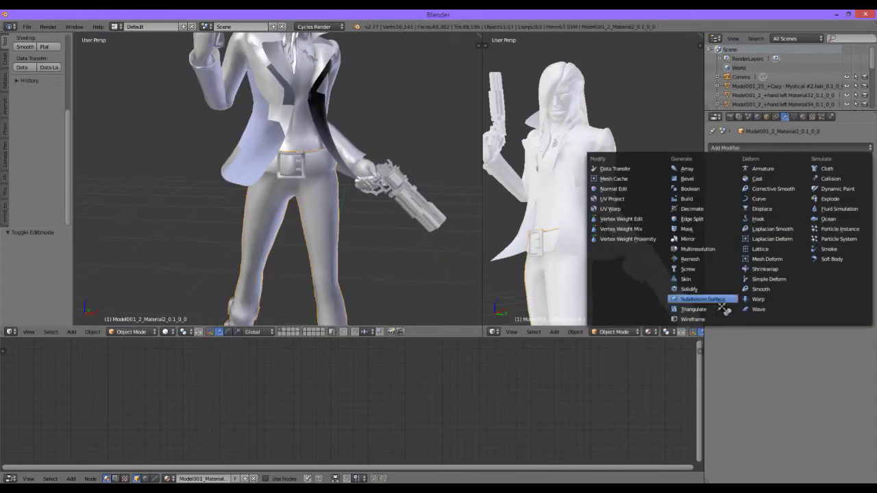
left_click(675, 300)
- Add Subdivision Surface modifiers to the left and right hand meshes
scroll("up", 3)
right_click(381, 223)
key("Tab")
key("Tab")
scroll("up", 3)
left_click(788, 147)
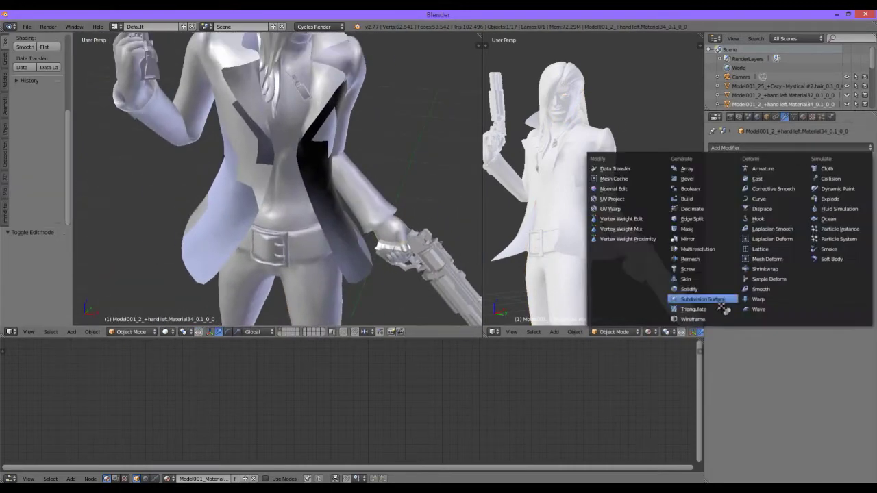
left_click(676, 300)
right_click(141, 76)
key("Tab")
left_click(788, 147)
left_click(675, 299)
- Undo the right-hand edit, return to Object Mode, and add Subdivision Surface to the left hand
scroll("up", 3)
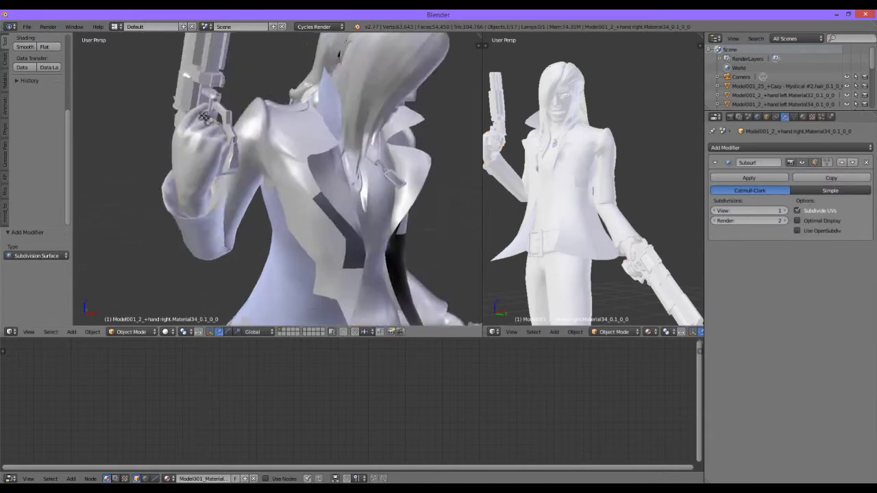
key("ctrl+z")
left_click(130, 321)
scroll("down", 3)
right_click(357, 192)
scroll("up", 3)
left_click(788, 148)
left_click(676, 300)
- Leave the pistol without Subdivision Surface and switch the gun in the raised hand to Object Mode
scroll("down", 3)
right_click(373, 215)
left_click(788, 147)
left_click(675, 300)
scroll("up", 3)
left_click(866, 162)
scroll("down", 3)
right_click(495, 110)
key("Tab")
left_click(130, 332)
left_click(130, 319)
scroll("up", 3)
- Merge the pendant's duplicate vertices and remove its subdivision modifier
right_click(333, 223)
key("Tab")
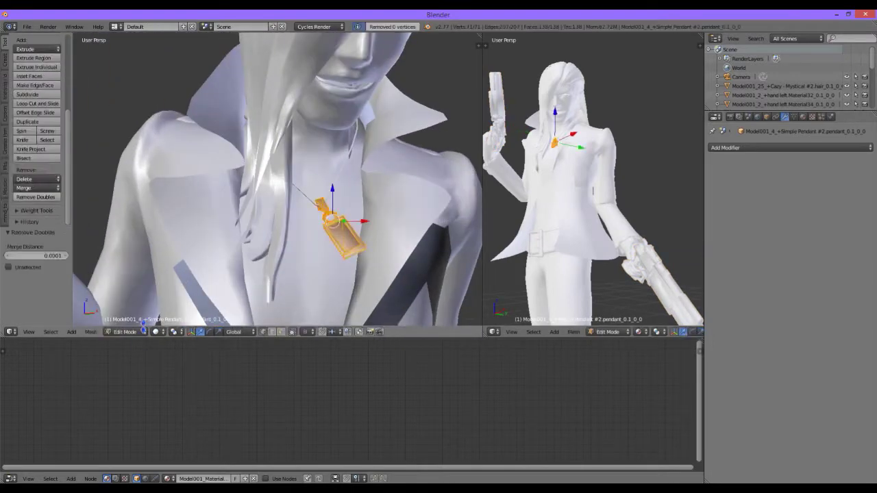
key("Tab")
left_click(788, 147)
left_click(676, 300)
left_click(867, 163)
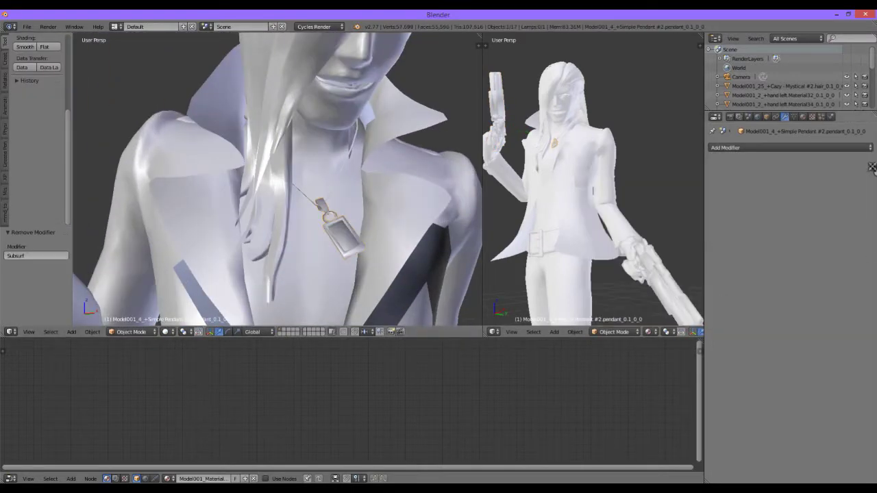
- Put the necklace in Edit Mode, then select the hair and show its material settings
right_click(305, 192)
key("Tab")
key("Tab")
scroll("down", 3)
left_click_drag(419, 244, 348, 247)
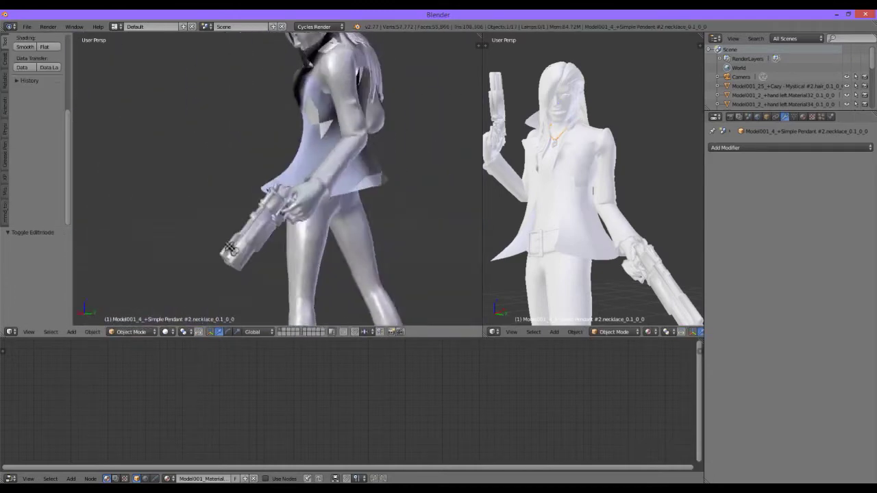
right_click(315, 90)
key("ctrl+1")
left_click(803, 116)
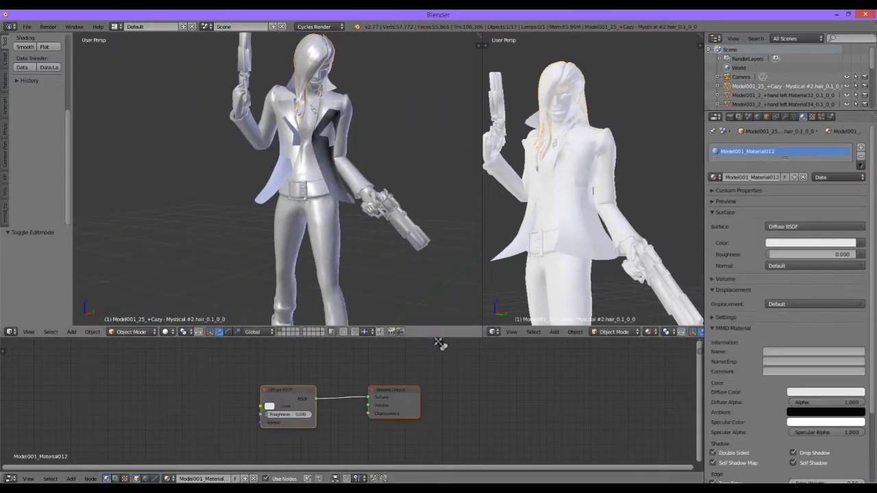
- Add an Image Texture node loaded with hair_d.png
left_click(768, 226)
left_click(675, 225)
left_click(808, 240)
left_click(44, 198)
double_click(354, 176)
- Add two Mix Shader nodes chained before the material output
left_click_drag(363, 243, 384, 233)
key("Home")
left_click(71, 478)
left_click(139, 270)
left_click(71, 479)
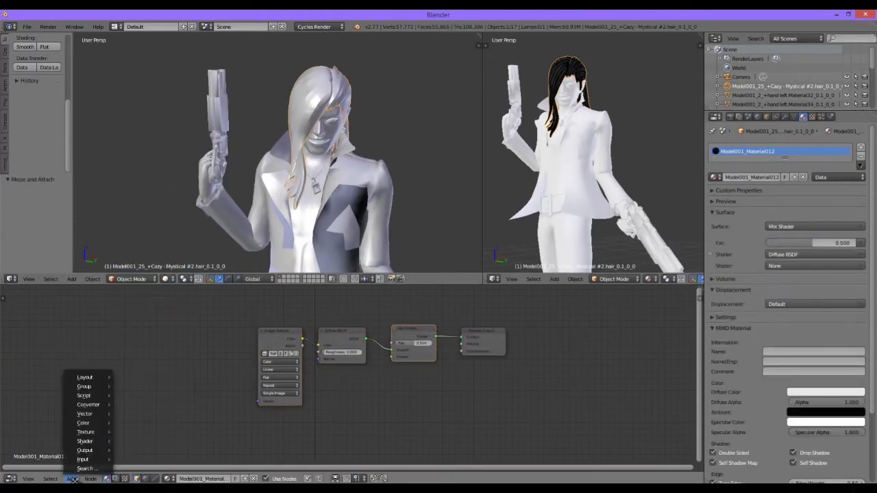
left_click(139, 271)
left_click(480, 342)
- Duplicate the image texture and add Glossy BSDF and Normal Map nodes
key("shift+d")
left_click(71, 478)
left_click(139, 312)
left_click(396, 396)
left_click(71, 478)
left_click(110, 425)
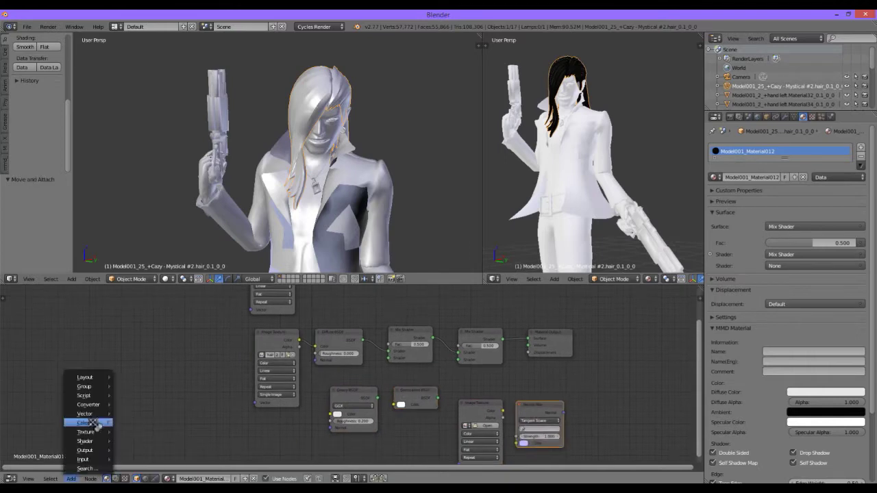
left_click(346, 319)
- Preview a live render and move the point lamp along X to -1.523, then reselect the hair
scroll("down", 3)
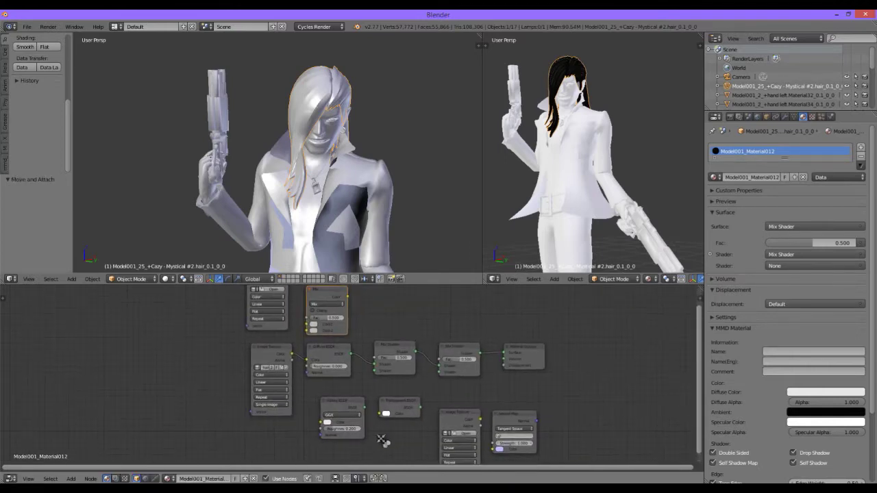
scroll("up", 3)
scroll("up", 3)
key("shift+z")
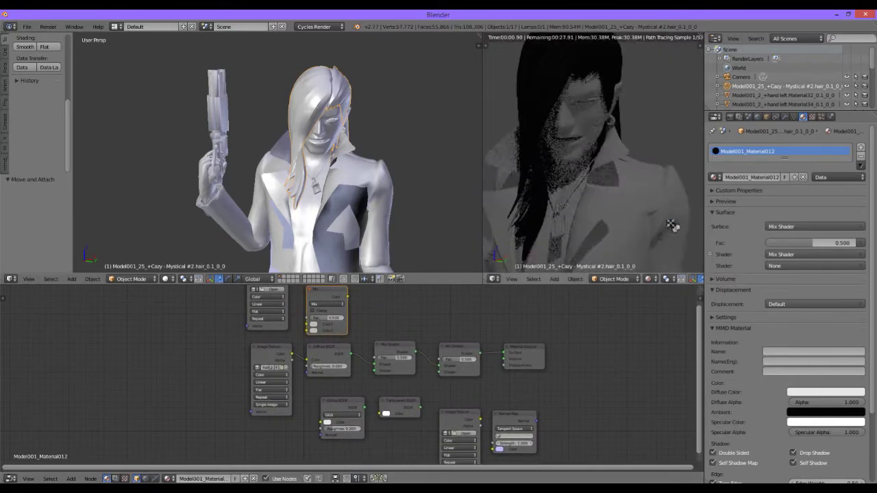
scroll("down", 3)
right_click(424, 90)
key("g")
key("x")
left_click(381, 235)
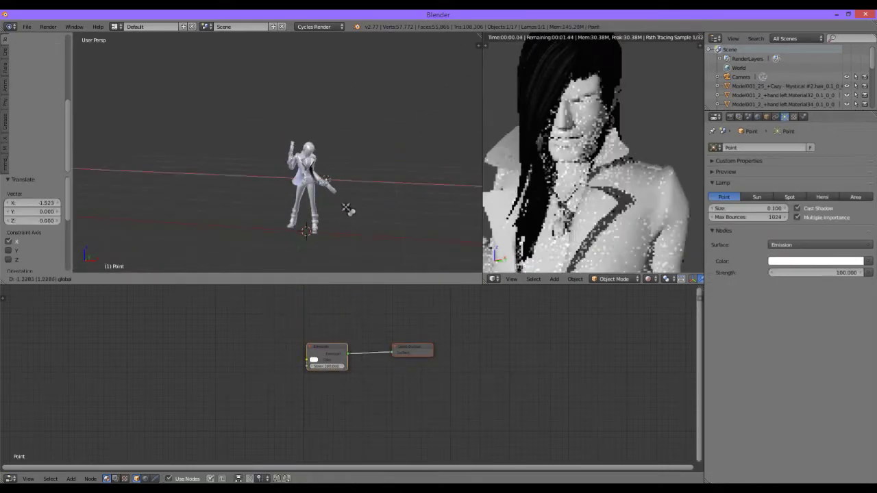
scroll("up", 3)
scroll("up", 3)
right_click(318, 103)
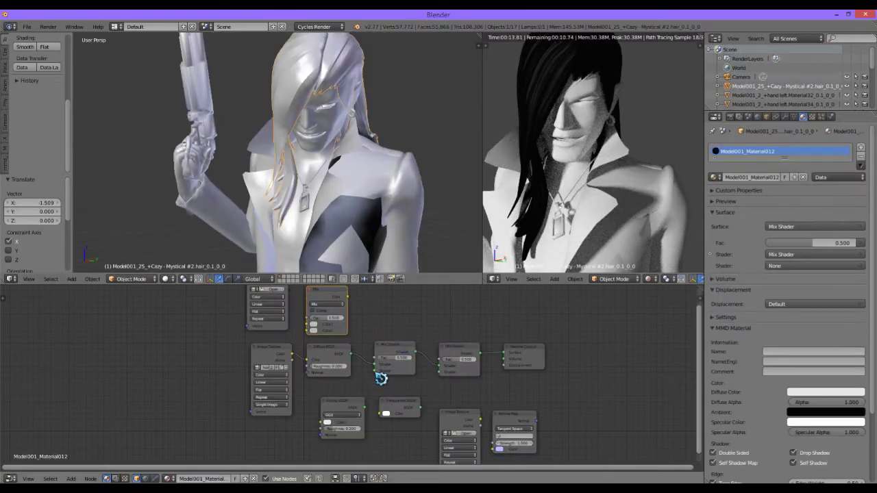
- Wire texture alpha to Fac, Transparent into the second mix, tint blue, and Normal Map to Displacement
left_click_drag(446, 371, 442, 362)
left_click_drag(381, 377, 375, 370)
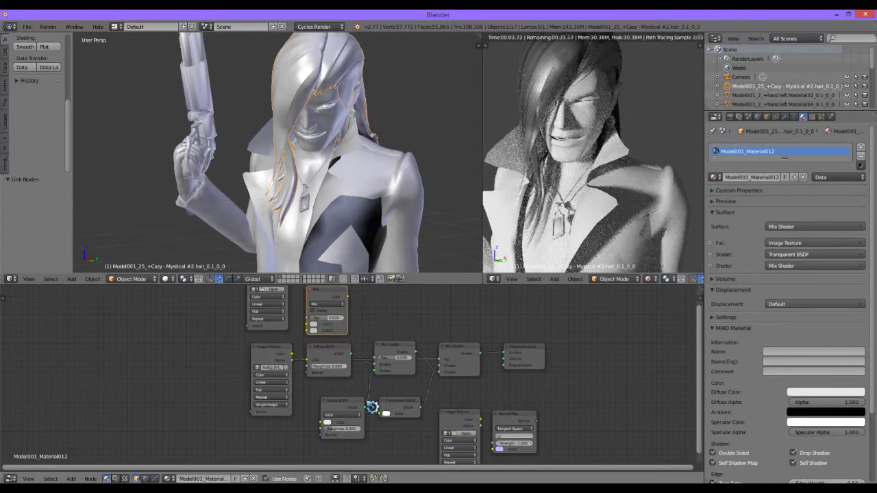
left_click(349, 354)
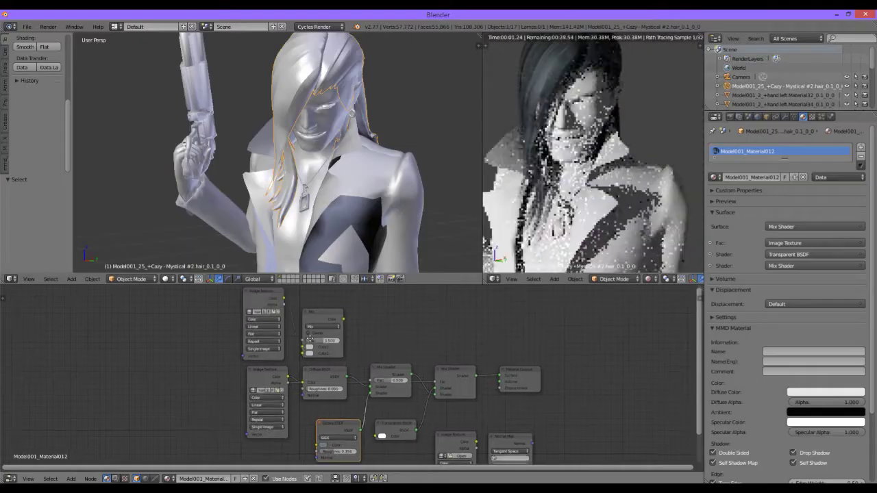
left_click_drag(362, 304, 367, 356)
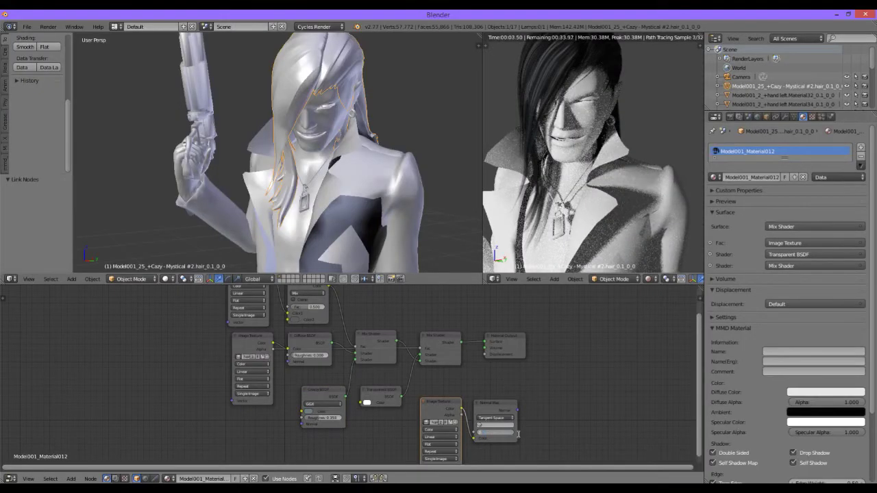
left_click_drag(488, 360, 486, 355)
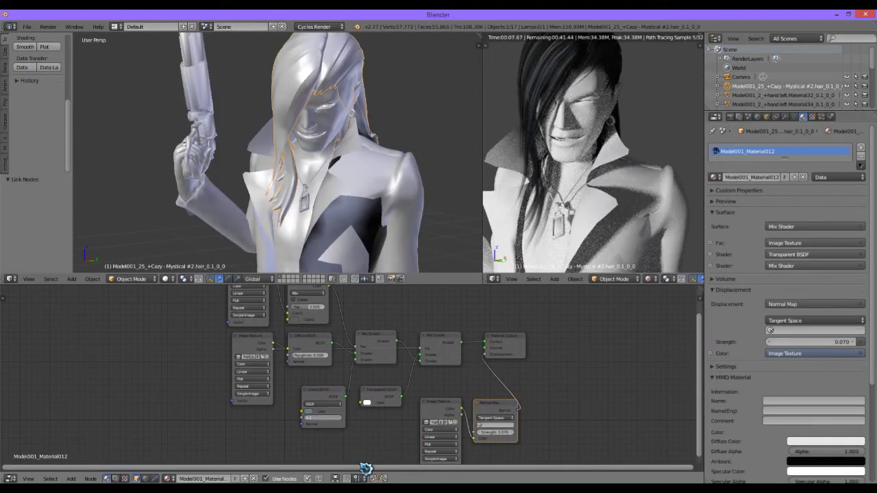
left_click_drag(353, 378, 352, 409)
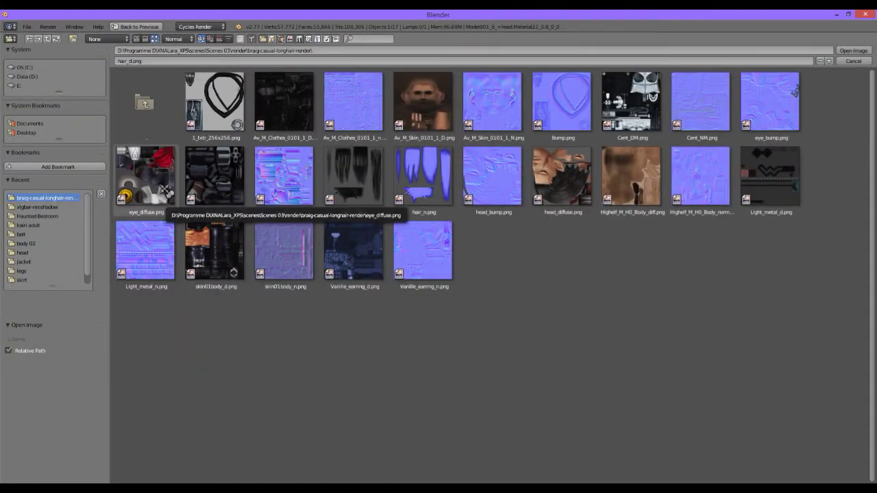
- Load hair_n.png as the hair's normal texture and load the earrings' texture image
left_click(446, 203)
left_click(853, 50)
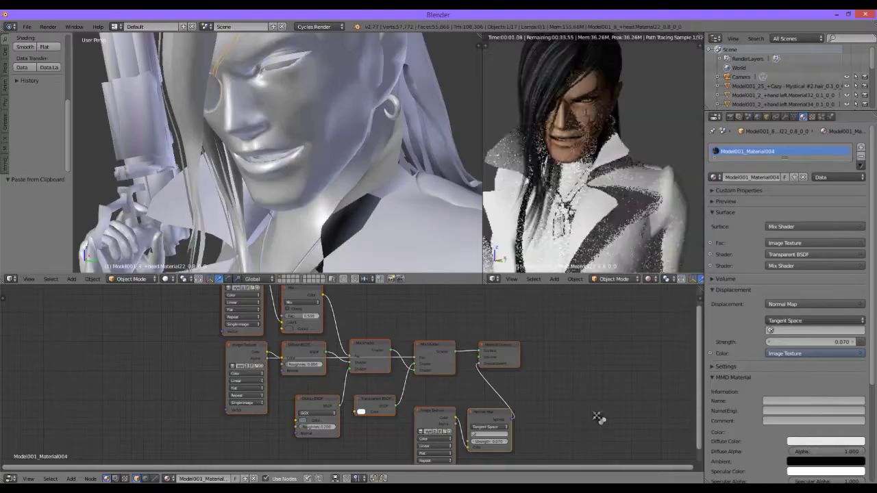
right_click(396, 108)
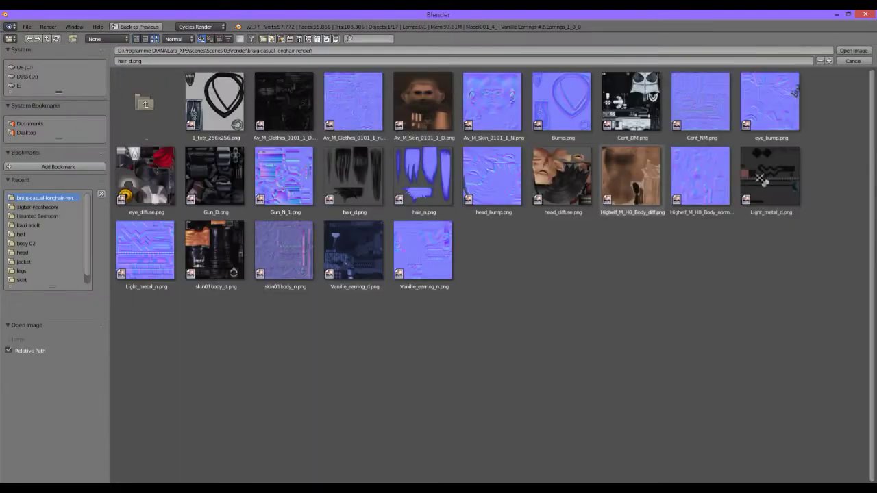
double_click(767, 199)
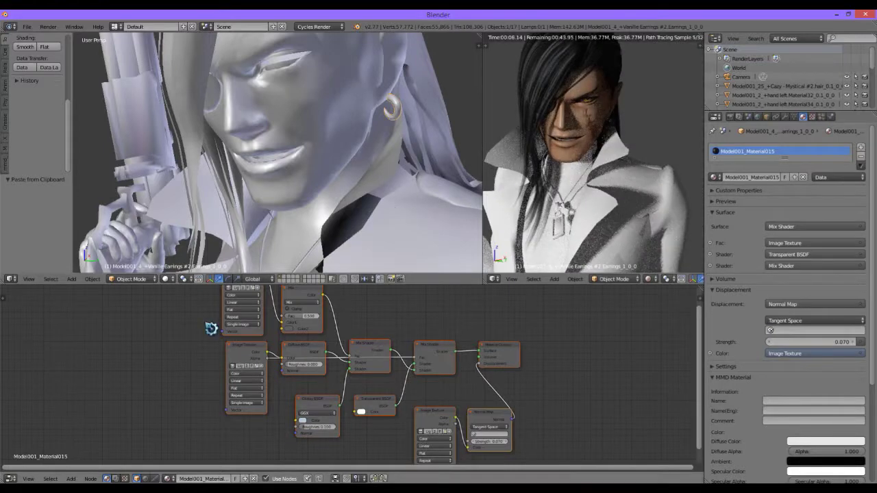
- Paste the shader nodes into the pendant and load Light_metal_d.png as its texture
right_click(564, 231)
key("ctrl+v")
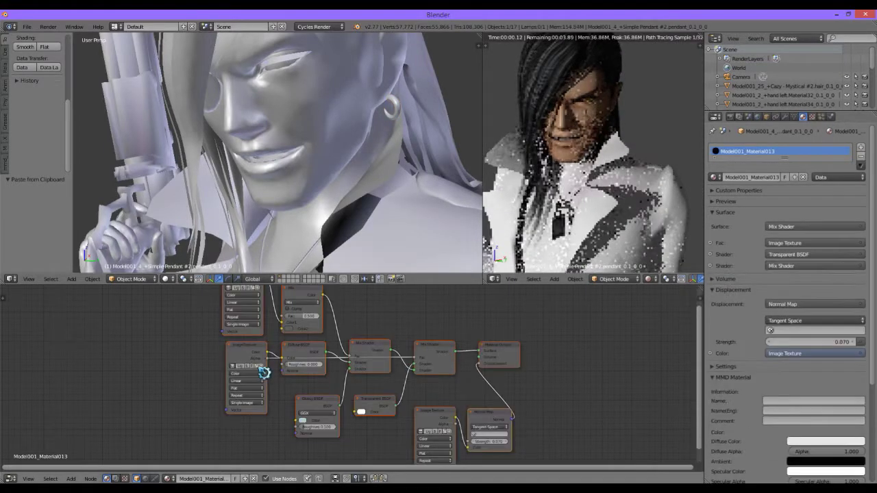
left_click(259, 366)
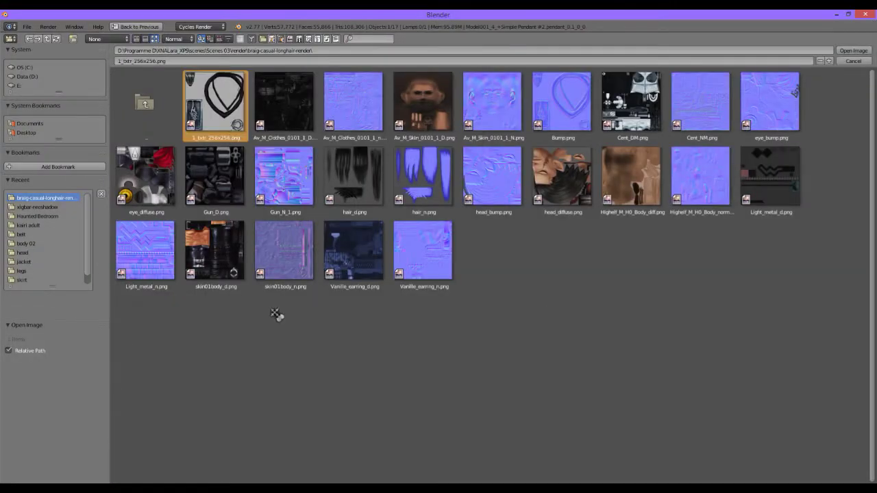
double_click(213, 95)
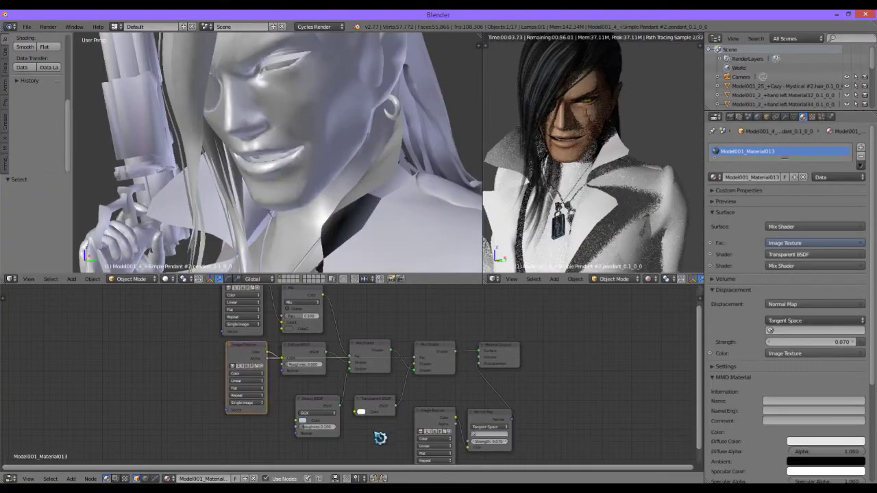
- Paste the shader nodes into the necklace and view the character textured from the left
right_click(303, 247)
key("ctrl+v")
left_click(173, 278)
left_click(196, 230)
left_click_drag(368, 225, 383, 206)
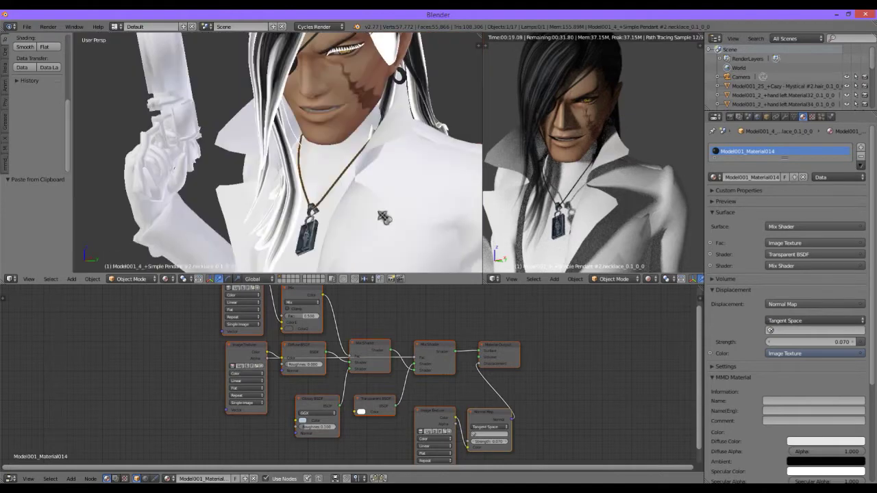
- Paste the shader nodes into the torso material and browse for its texture image
right_click(309, 185)
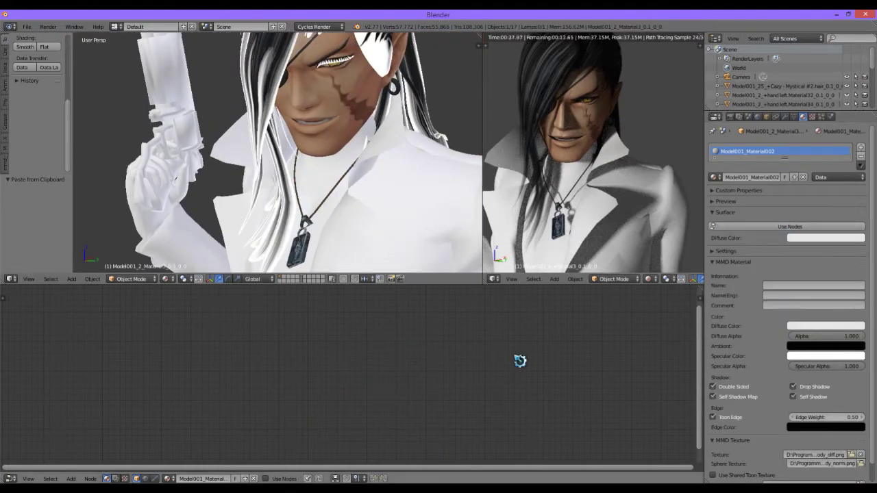
key("ctrl+v")
left_click(407, 384)
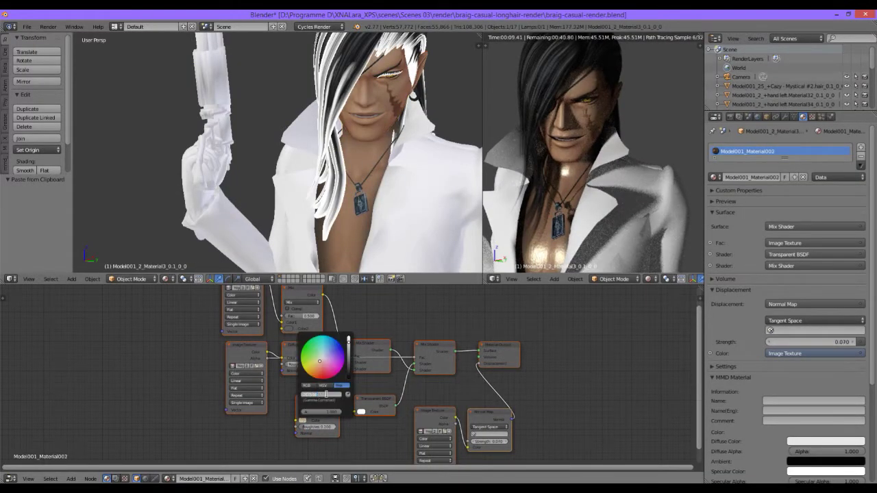
key("Return")
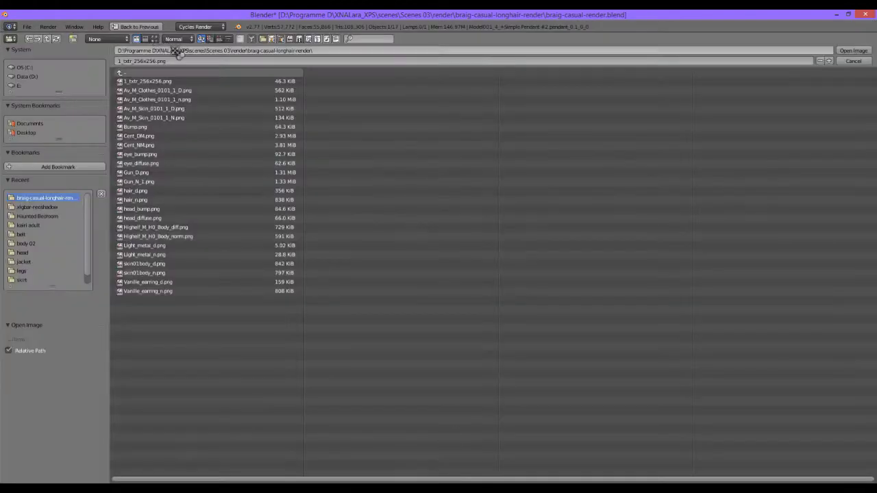
right_click(196, 189)
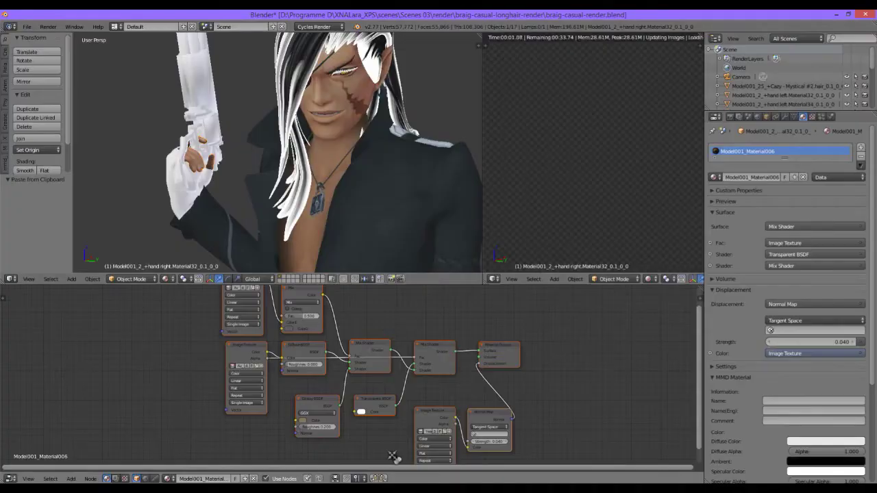
- Load the right hand's texture, then give the left hand pasted nodes with skin01body_d.png
double_click(441, 129)
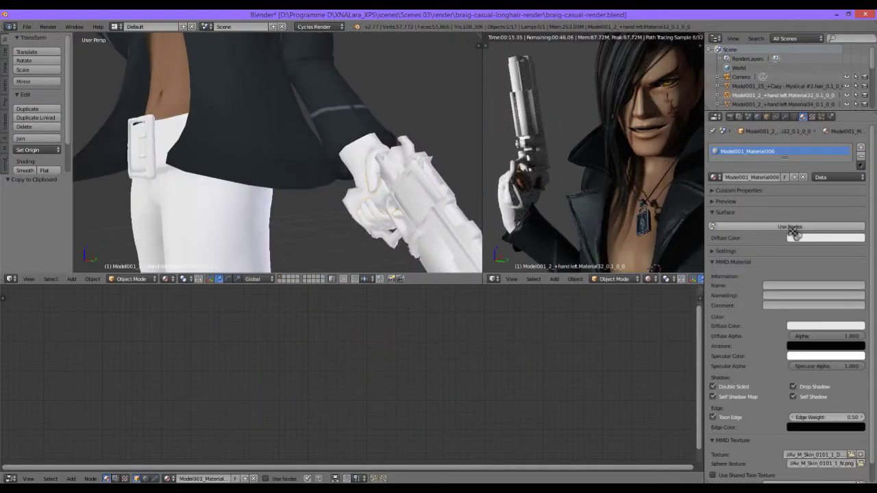
left_click(791, 227)
key("ctrl+v")
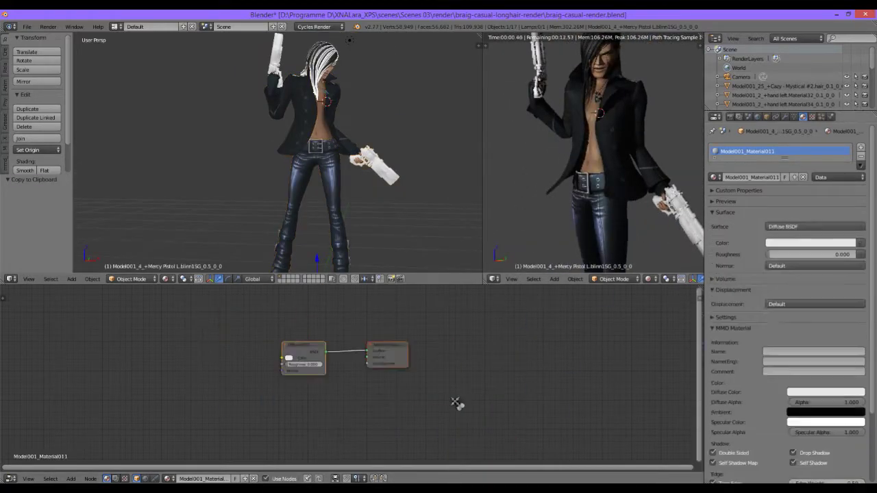
left_click(261, 371)
double_click(221, 195)
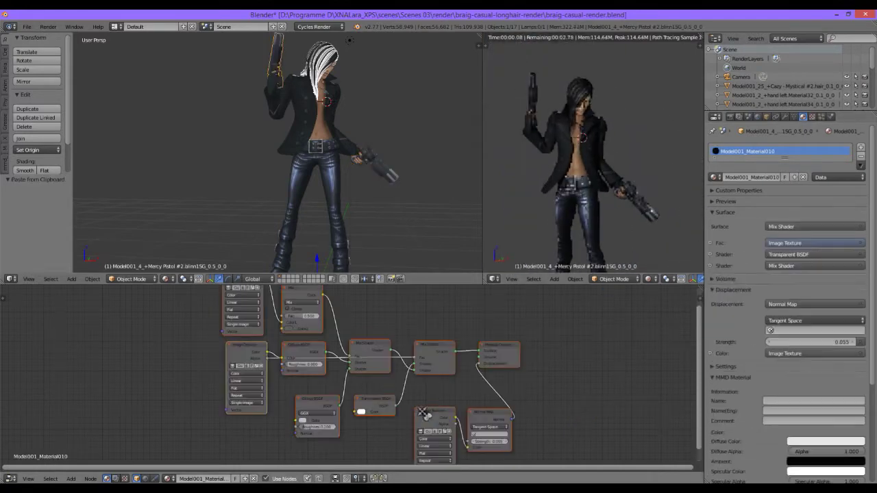
scroll("down", 3)
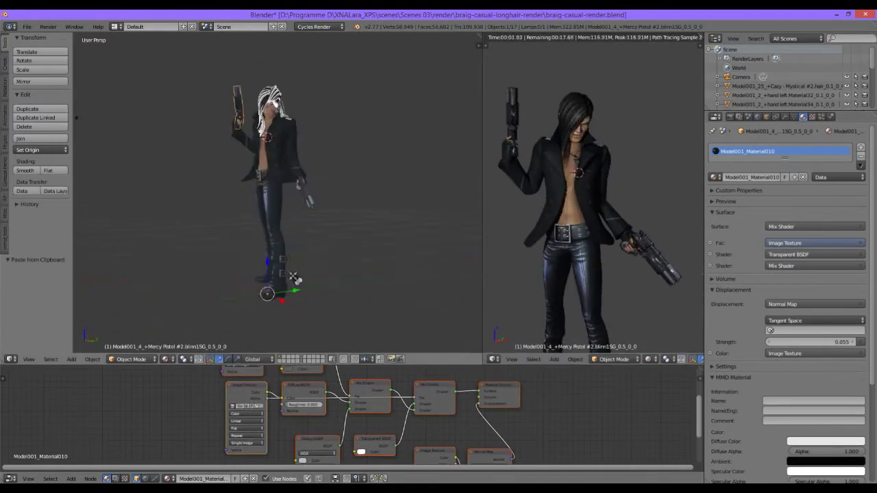
left_click(479, 45)
- Save the .blend file and tilt the camera around its Y axis
key("ctrl+s")
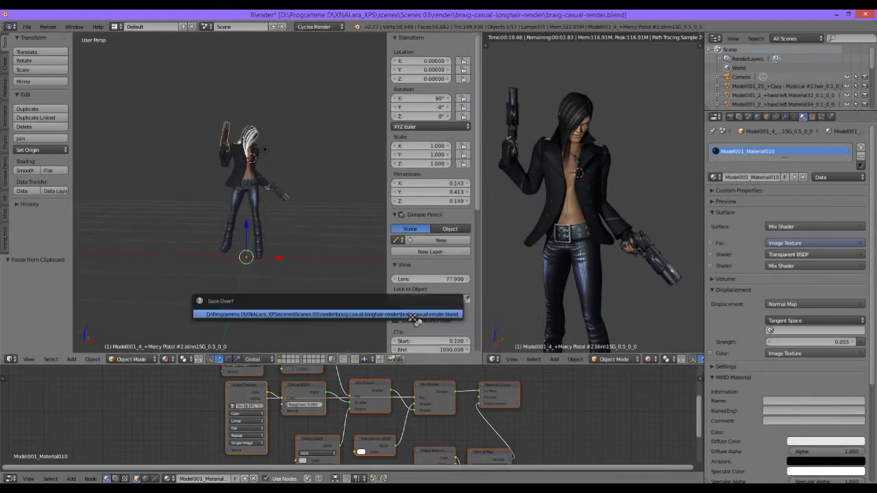
key("n")
key("n")
key("n")
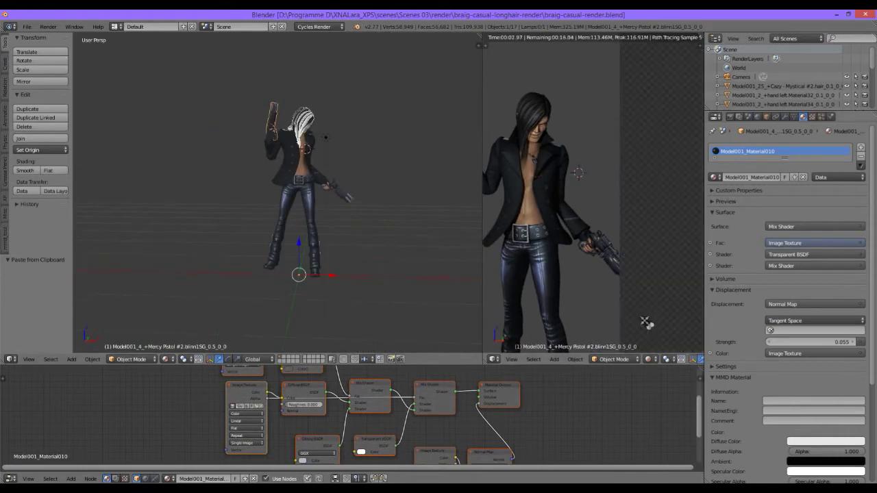
right_click(575, 247)
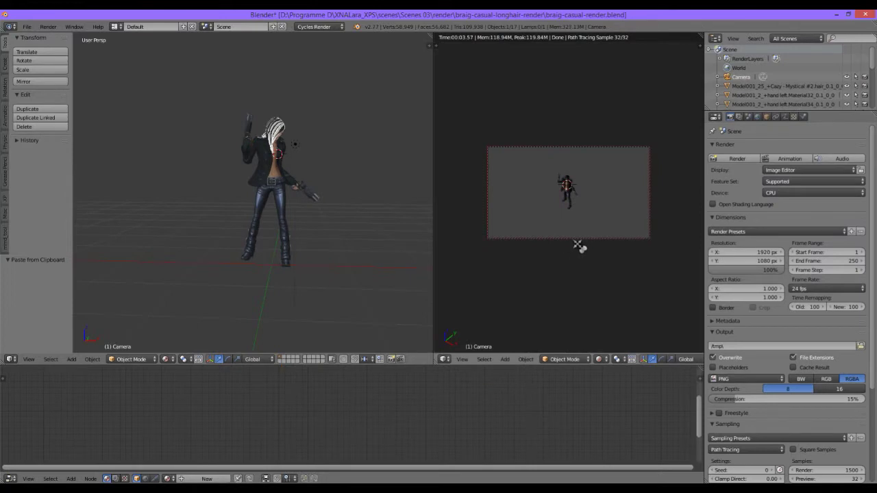
scroll("down", 3)
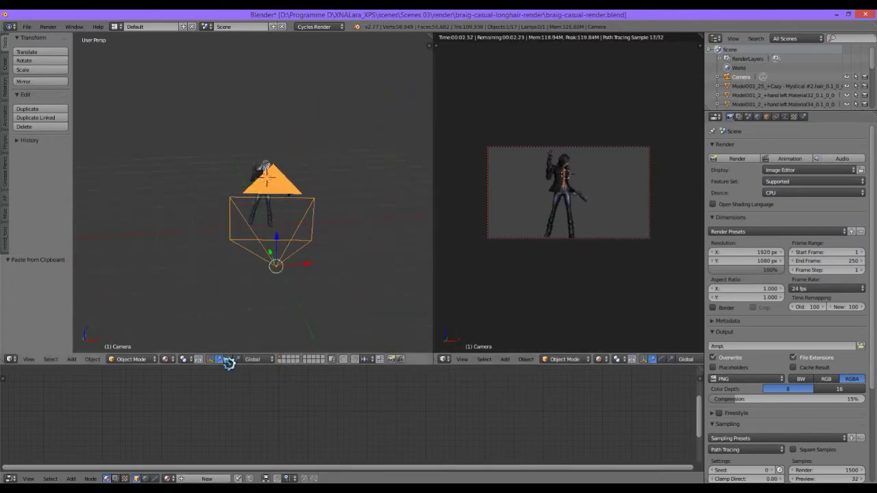
key("r")
key("y")
left_click(291, 243)
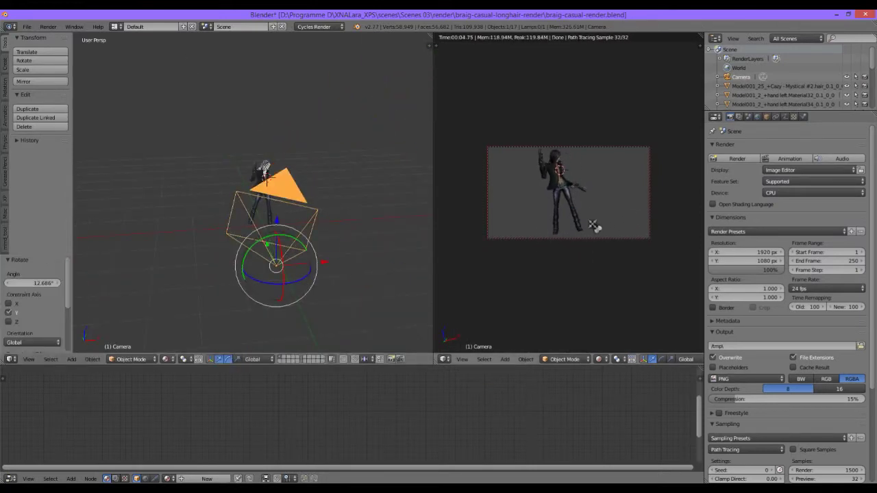
- Set render resolution to 1300×2000, focal length to 48.91 mm, and reduce sensor size
left_click(747, 252)
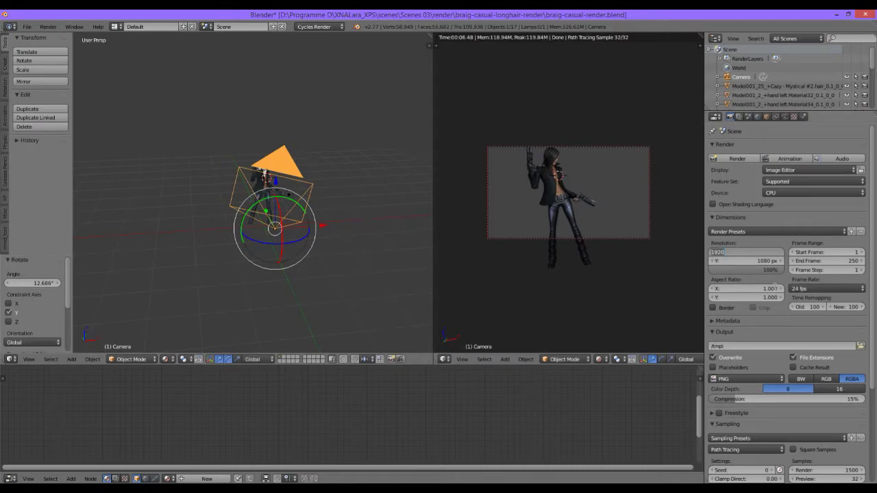
type("1300")
key("Return")
key("Return")
type("2000")
left_click(760, 261)
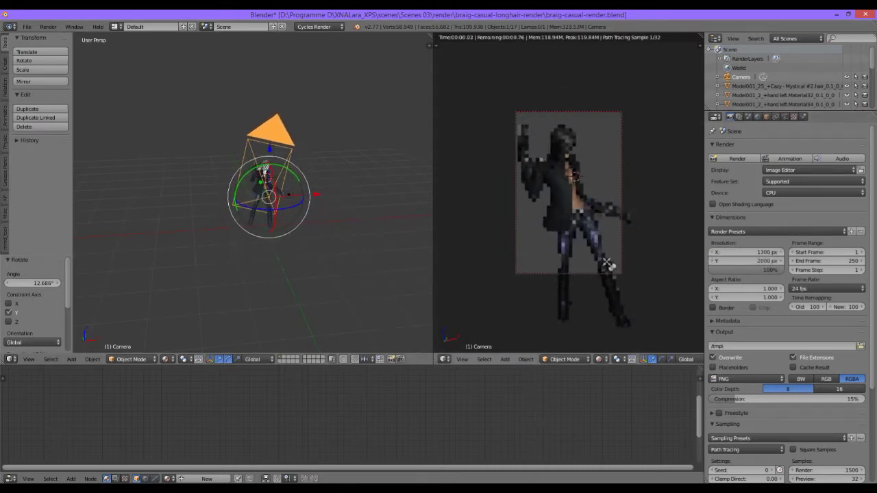
left_click(787, 118)
left_click_drag(747, 187, 761, 187)
left_click_drag(747, 266, 734, 266)
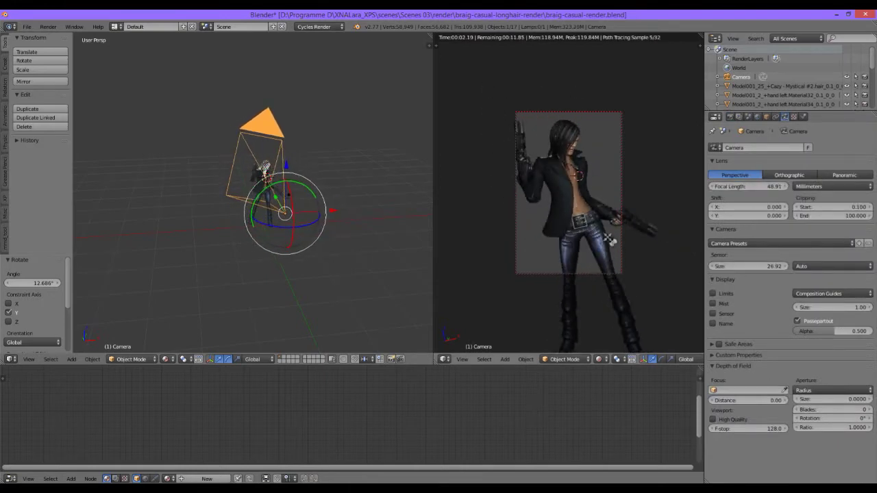
- Show the camera view with textured shading and shift the camera to reframe the figure
scroll("up", 3)
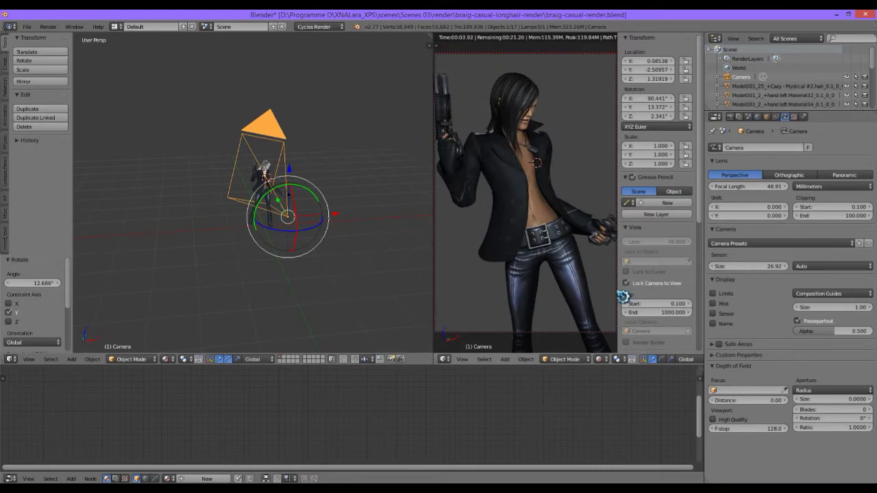
left_click_drag(411, 365, 411, 403)
left_click_drag(340, 403, 339, 376)
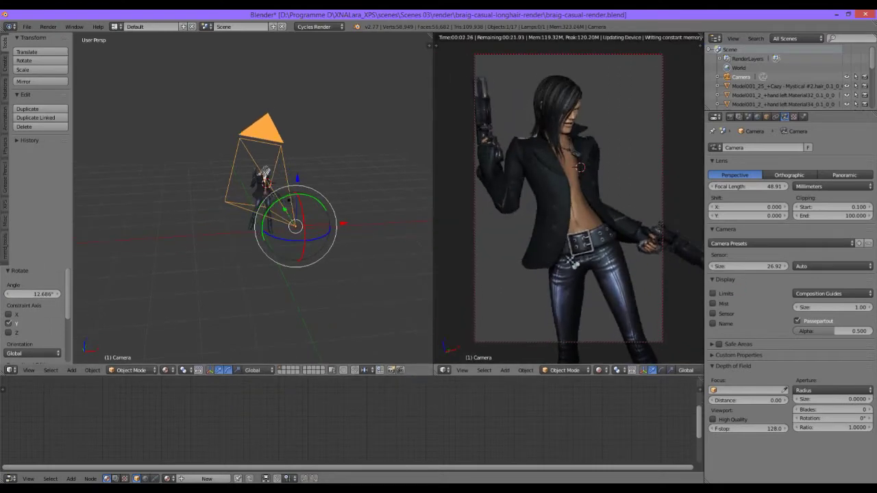
key("shift+z")
left_click_drag(600, 269, 611, 273)
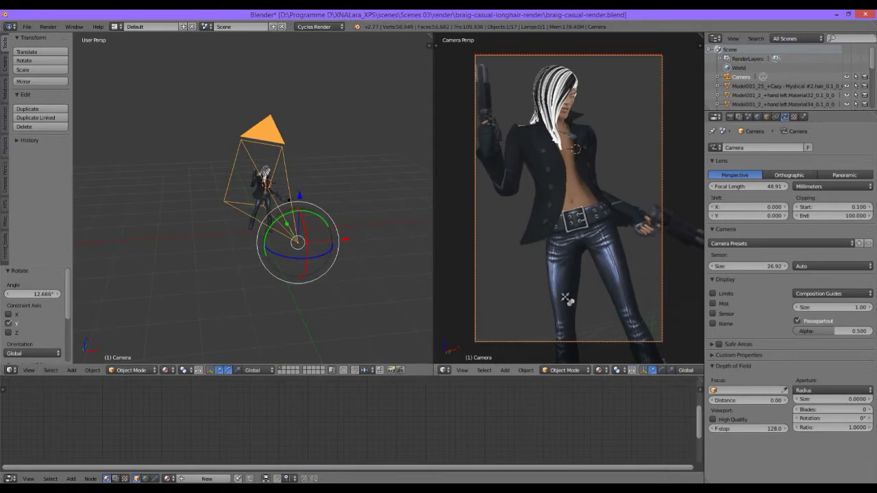
- Tilt the camera twice more on Y and display the camera view fully rendered
key("r")
key("y")
left_click(304, 209)
key("r")
key("y")
left_click(610, 270)
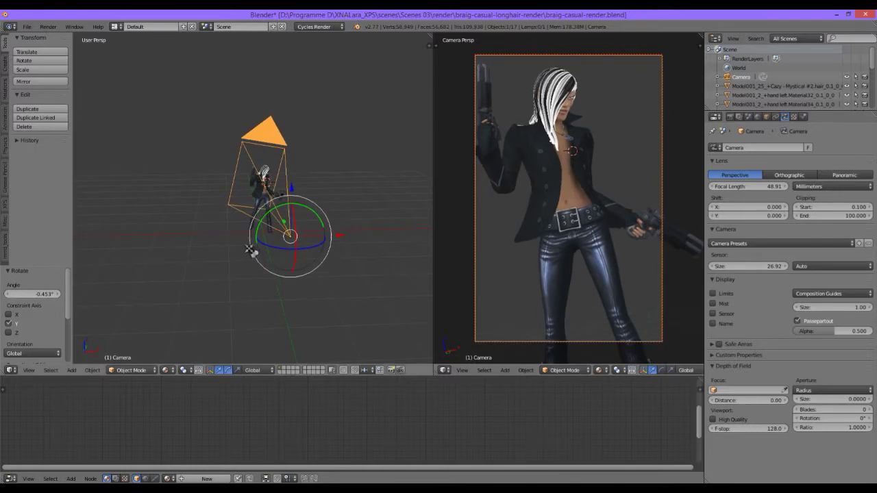
left_click(616, 310)
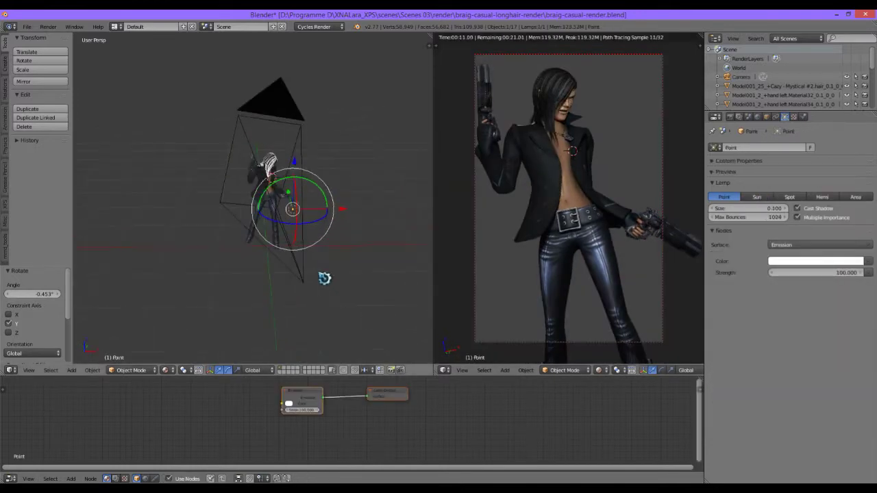
- Move the Point lamp vertically and add a new point lamp
key("g")
key("z")
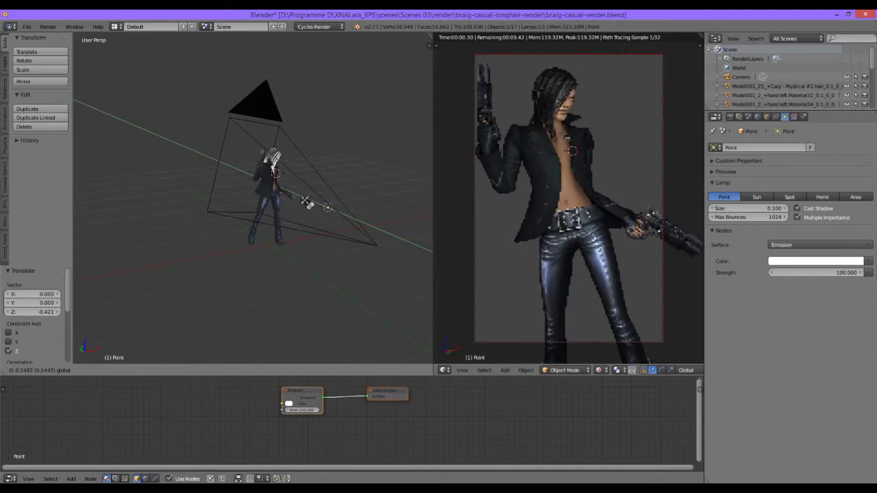
left_click(71, 370)
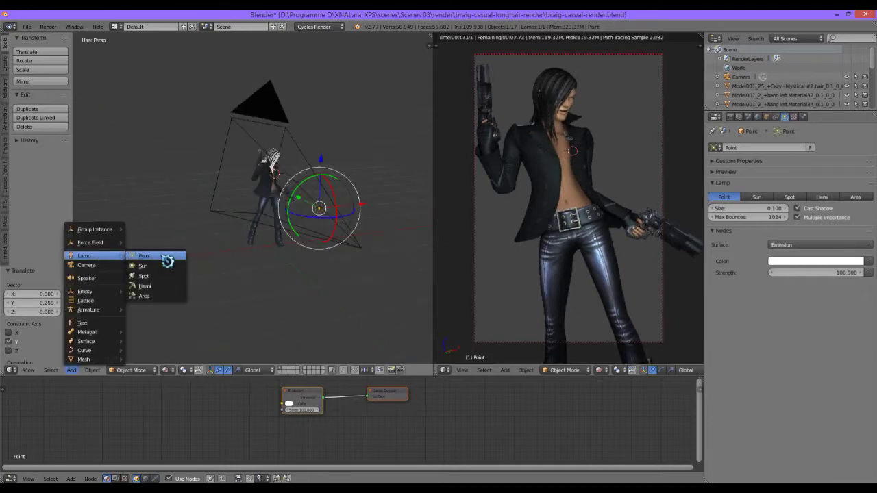
left_click(167, 256)
left_click_drag(249, 245, 356, 241)
- Add another point lamp and shift it along the X axis
key("shift+a")
left_click(309, 297)
left_click_drag(308, 296, 379, 300)
key("g")
key("x")
left_click(292, 270)
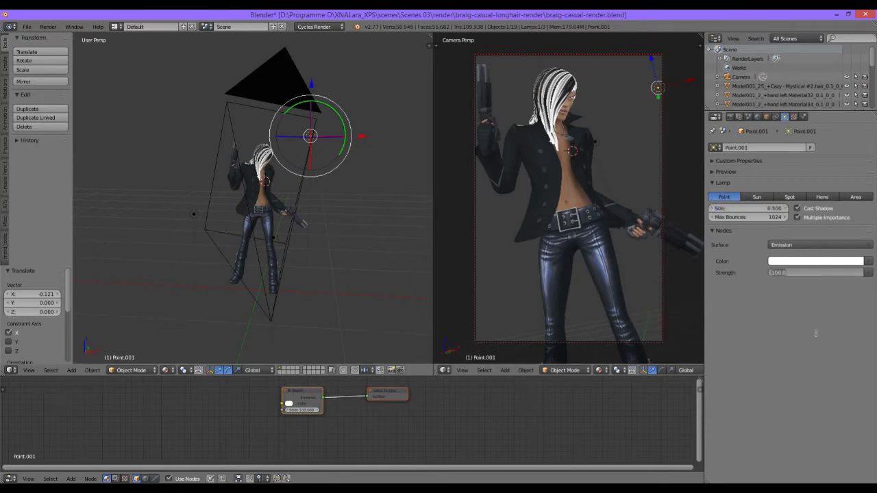
left_click_drag(308, 288, 359, 288)
- Switch to rendered view and give the original Point lamp a light blue colour
right_click(342, 240)
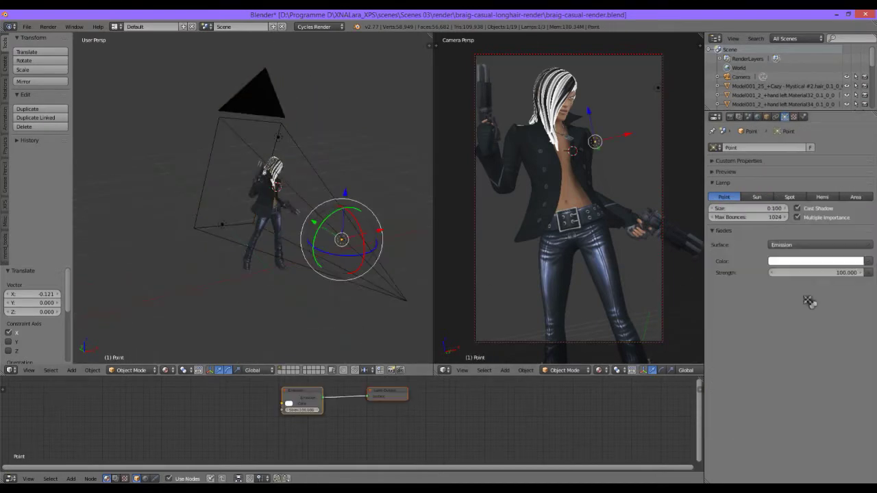
left_click(599, 370)
left_click(617, 309)
left_click(815, 261)
left_click(822, 171)
left_click_drag(384, 200, 368, 198)
- Give the Point.001 lamp a peach colour and re-aim the camera view
right_click(282, 136)
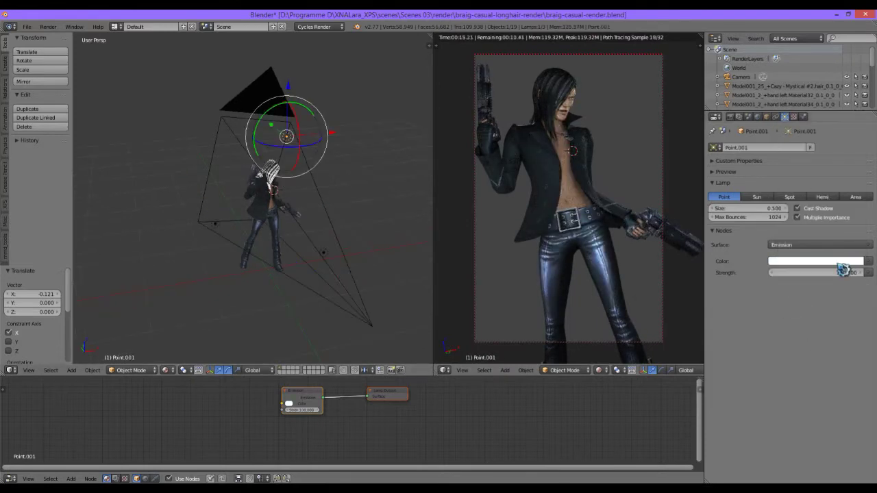
left_click(840, 263)
left_click(819, 179)
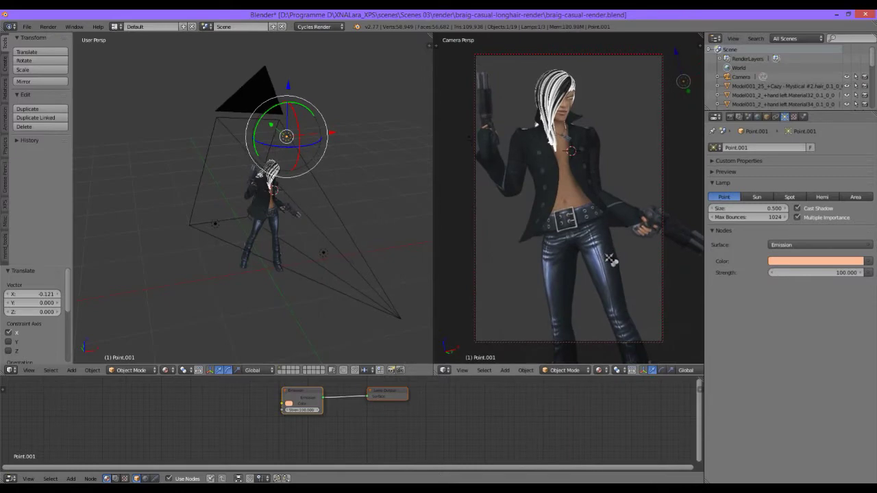
left_click(740, 77)
left_click_drag(606, 271, 618, 261)
left_click(598, 370)
- Switch to rendered view and move the Point.001 lamp along the Y axis
left_click(617, 364)
right_click(288, 138)
key("g")
key("y")
left_click(401, 153)
left_click_drag(401, 153, 209, 242)
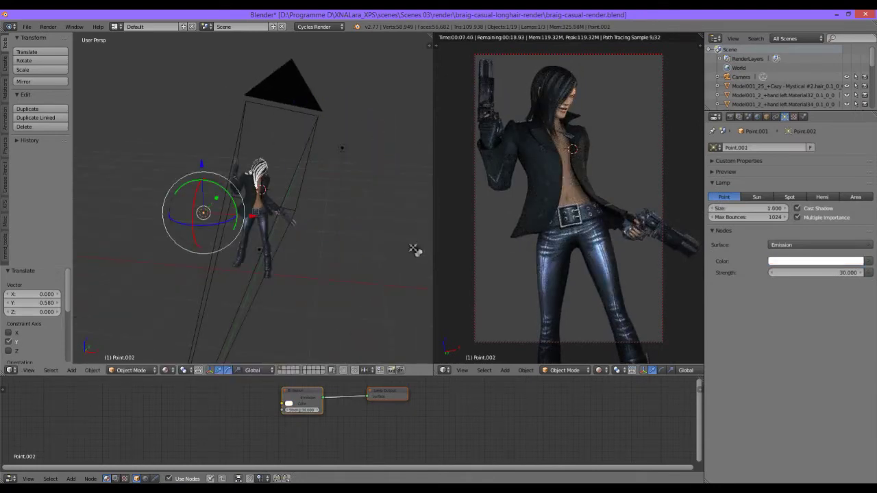
- Deepen Point.001's colour to blue and check the Point lamp's colour
left_click(816, 261)
left_click(827, 148)
left_click(834, 148)
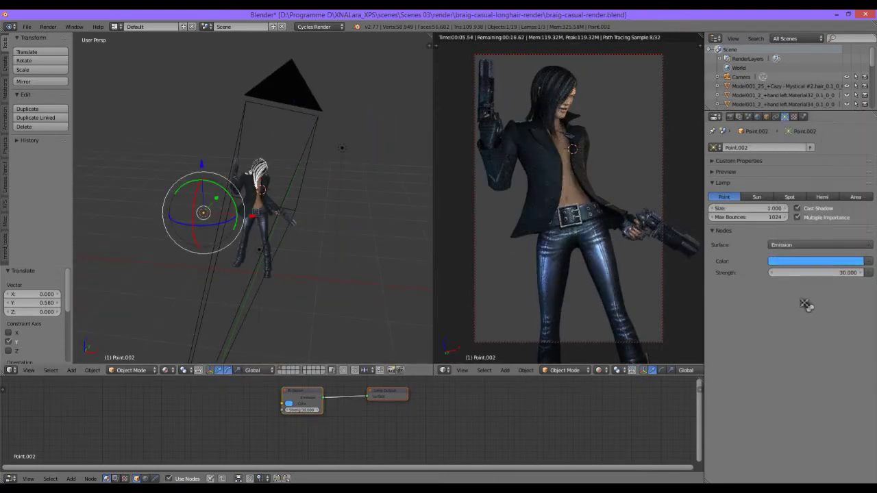
right_click(259, 250)
left_click(816, 261)
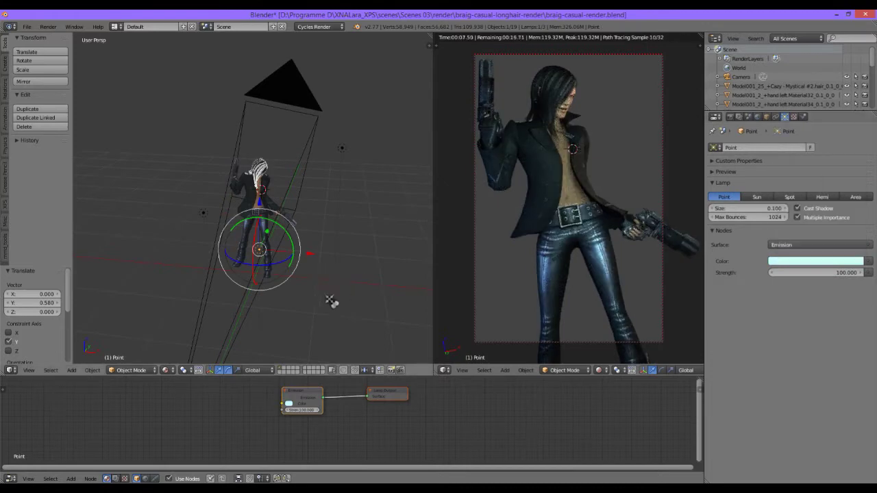
- Add a new point lamp and lower it along the Z axis
key("shift+a")
left_click_drag(343, 310, 226, 226)
left_click(167, 258)
key("g")
key("z")
key("Return")
left_click_drag(206, 261, 281, 262)
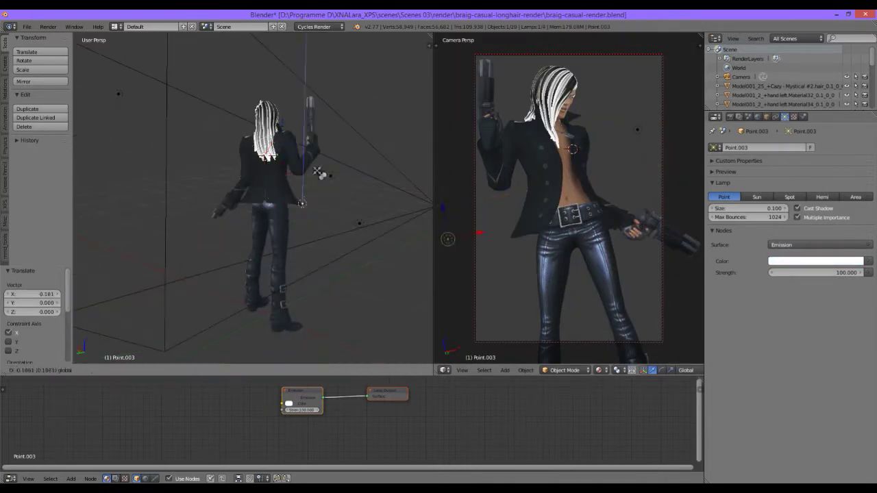
- Colour the new lamp salmon red, adjust its size, and view the rendered camera shot
left_click(815, 261)
left_click(829, 185)
left_click(748, 208)
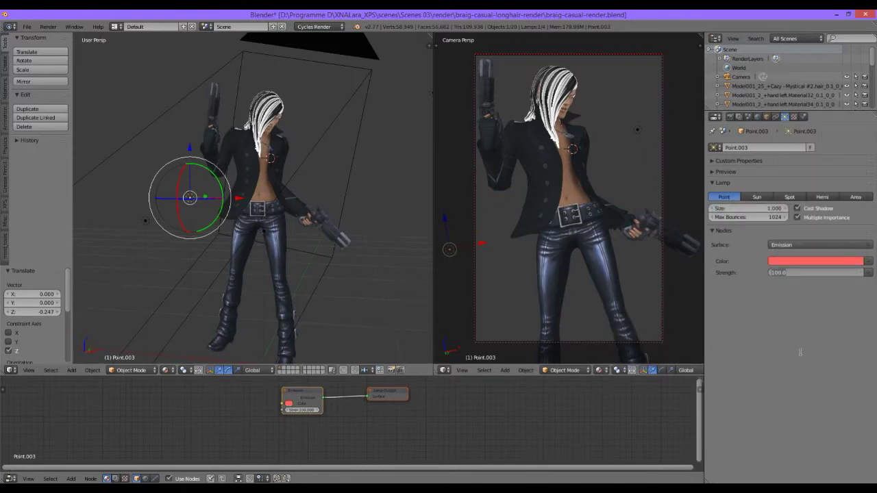
type("60.000")
left_click(599, 370)
left_click(613, 309)
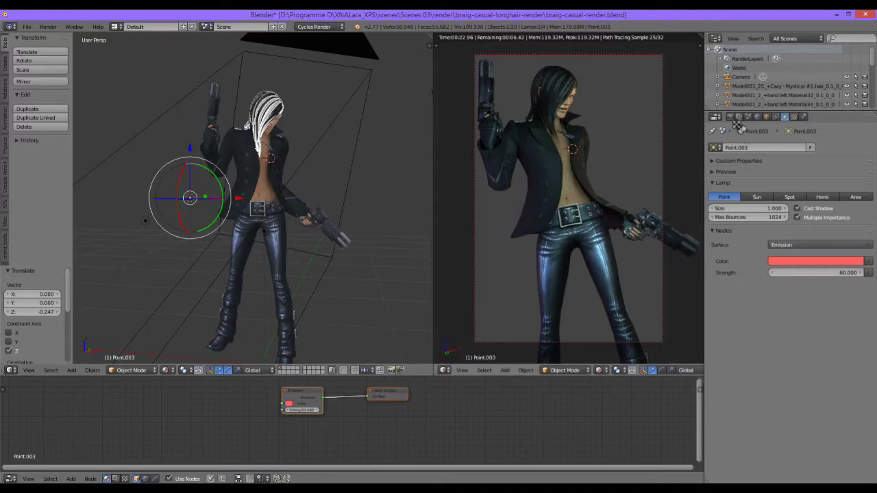
- Duplicate the lamp along the Y axis and recheck the rendered camera view
left_click_drag(227, 205, 226, 226)
key("shift+d")
key("y")
left_click(332, 227)
right_click(380, 125)
left_click_drag(380, 124, 606, 380)
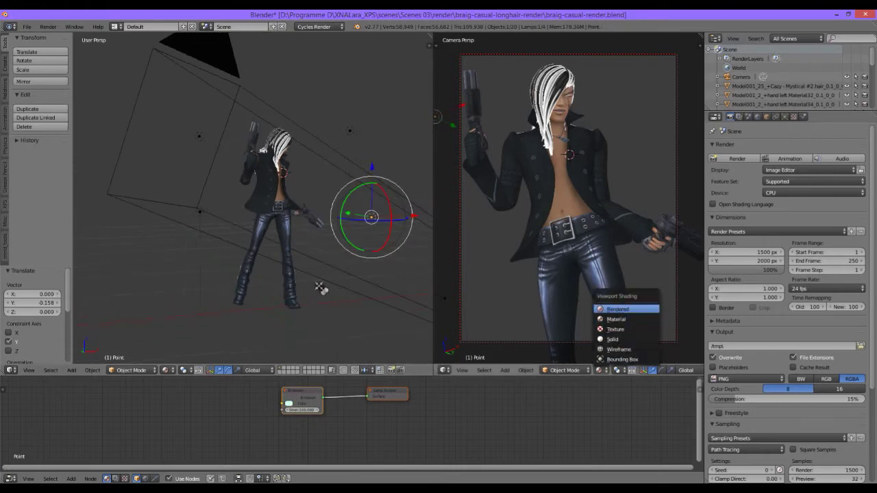
key("Return")
left_click_drag(302, 257, 108, 265)
key("shift+a")
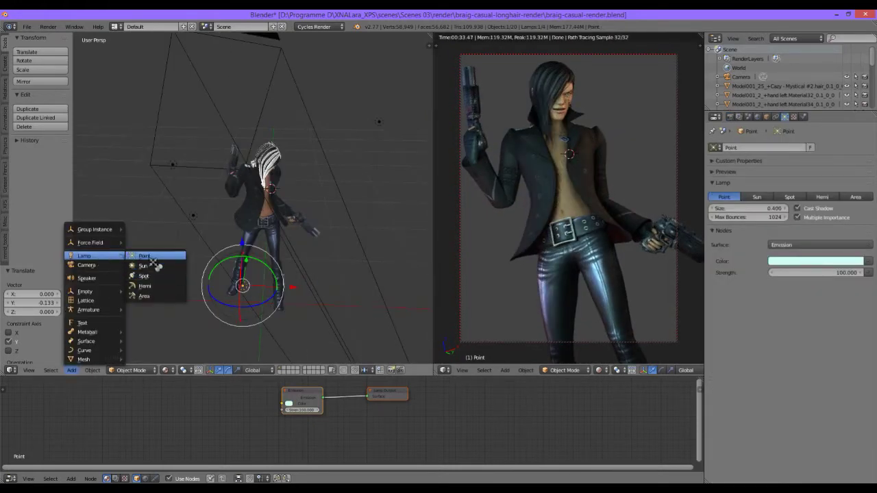
- Raise the white key lamp along Z and shift it along Y, viewing the camera in material shading
left_click(157, 256)
key("g")
key("z")
key("Return")
left_click_drag(274, 206, 299, 205)
key("g")
key("y")
key("Return")
left_click(599, 370)
left_click(620, 320)
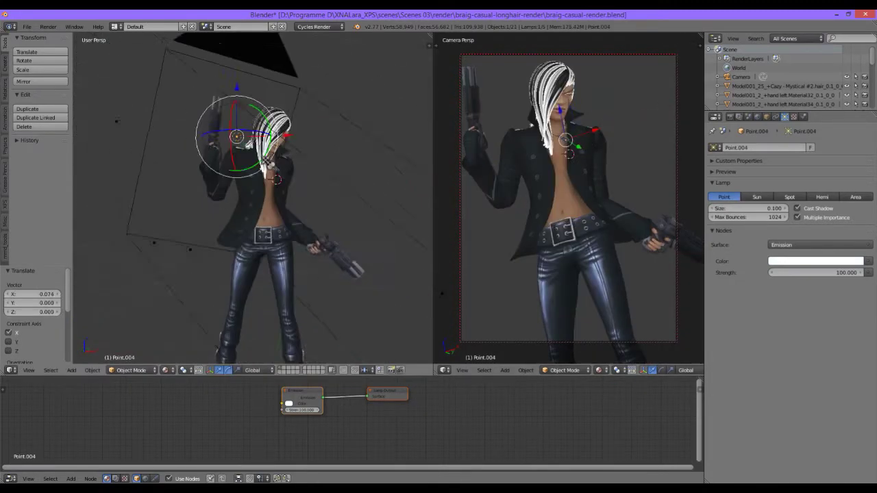
- Nudge the lamp along X and edit its size and emission strength values
key("g")
key("x")
key("Return")
left_click(747, 207)
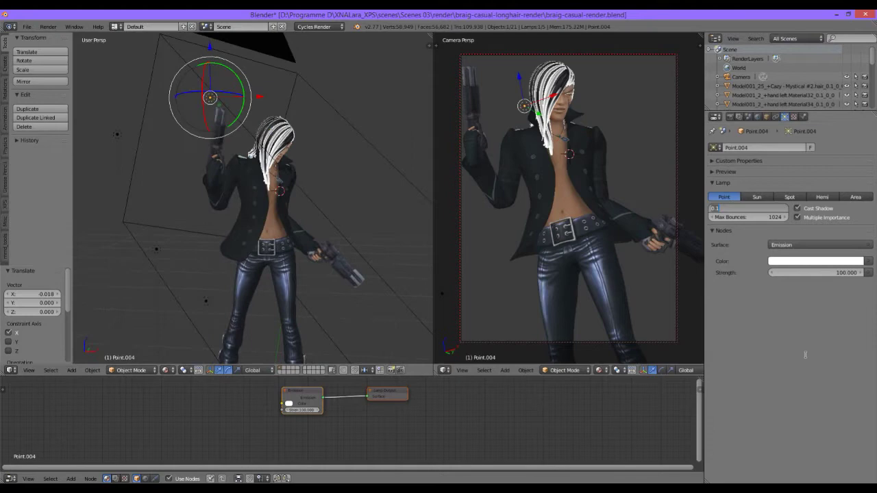
type("0.700")
left_click(843, 273)
type("1")
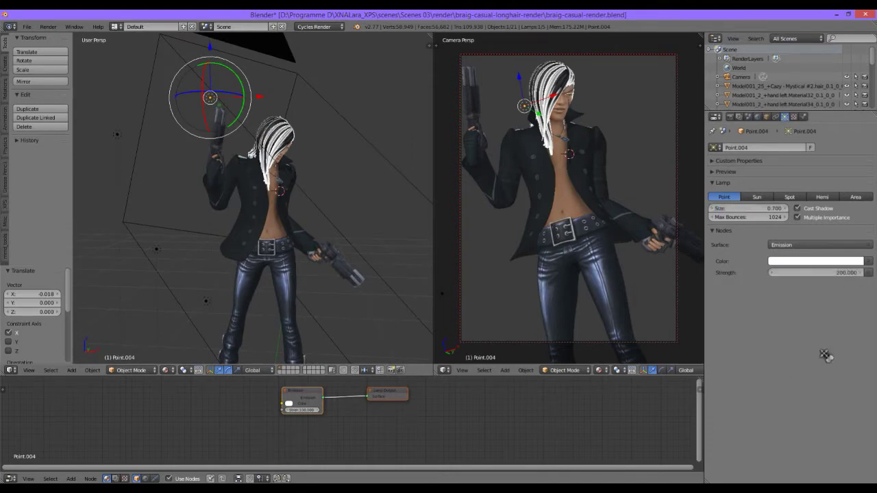
key("Return")
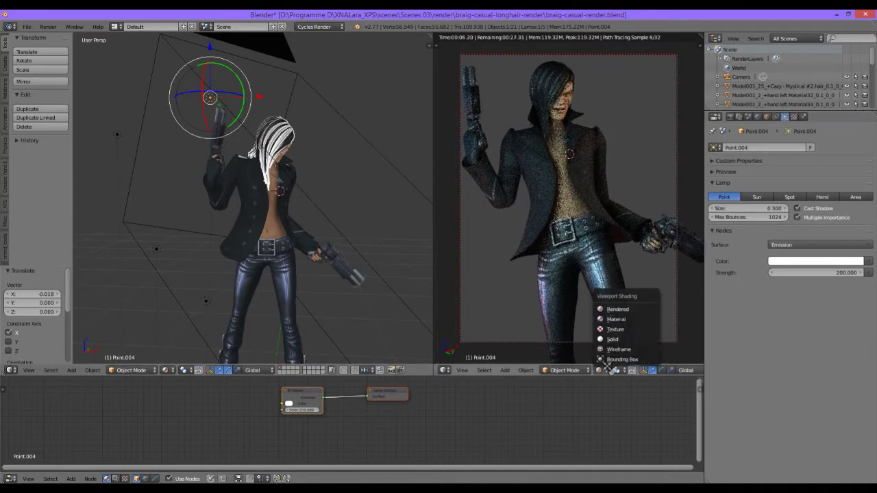
- Adjust the lamp's height along Z and preview the camera view in Rendered shading
key("shift+z")
key("g")
key("z")
left_click(202, 94)
left_click(598, 370)
left_click(610, 314)
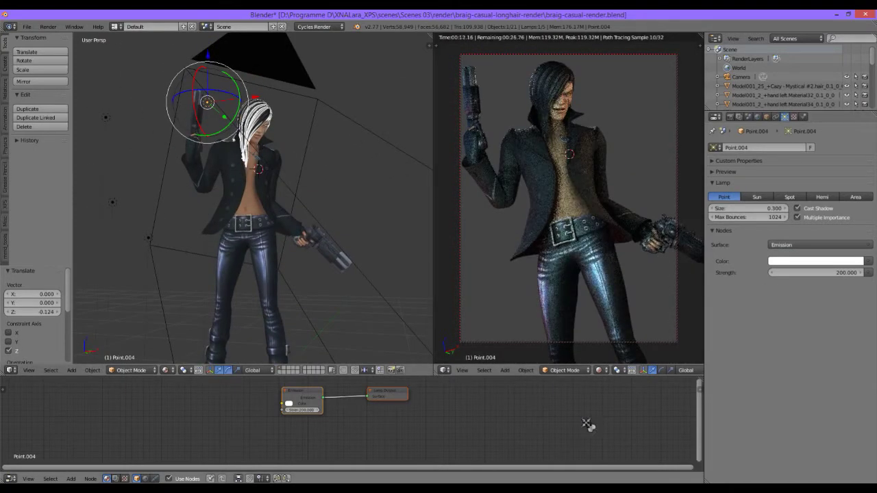
- Set the lamp size to 0.3 and fine-tune its height with repeated Z moves
key("Return")
key("Return")
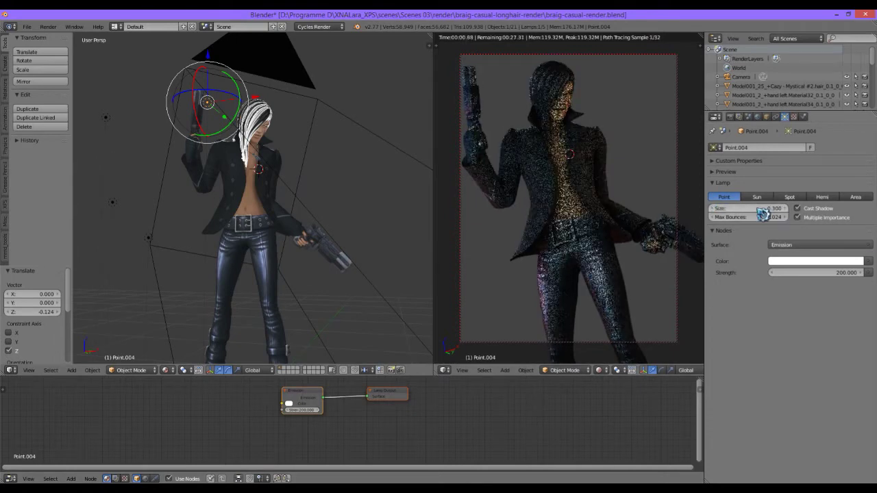
key("g")
key("z")
key("Return")
key("g")
key("z")
key("Return")
key("g")
key("z")
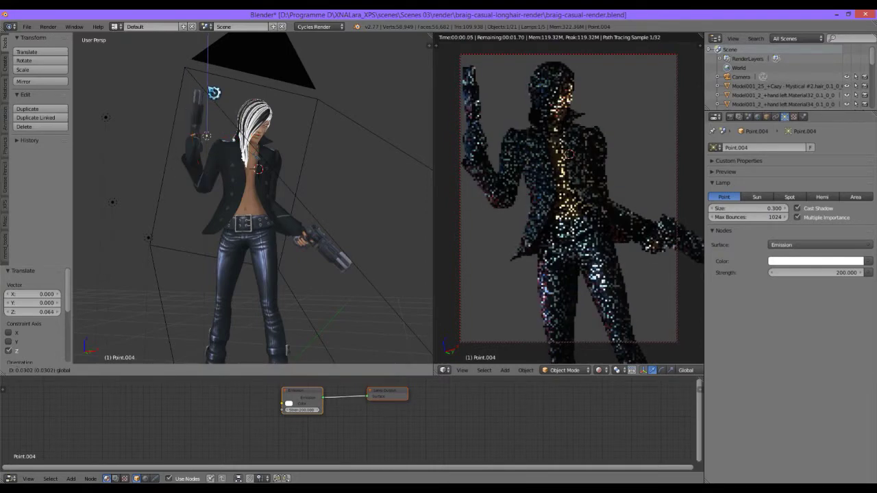
- Slide the lamp sideways along X toward the gun hand, back in textured shading
key("Return")
key("g")
key("x")
key("Return")
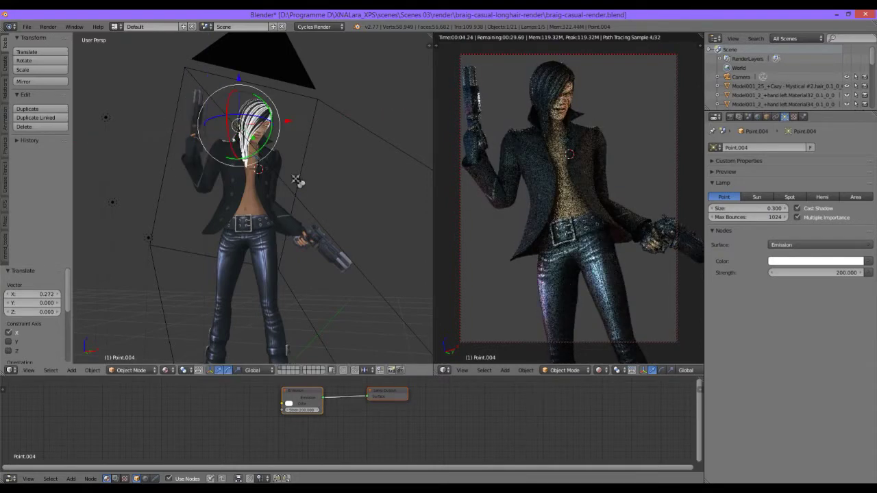
key("g")
key("x")
key("Return")
left_click(598, 370)
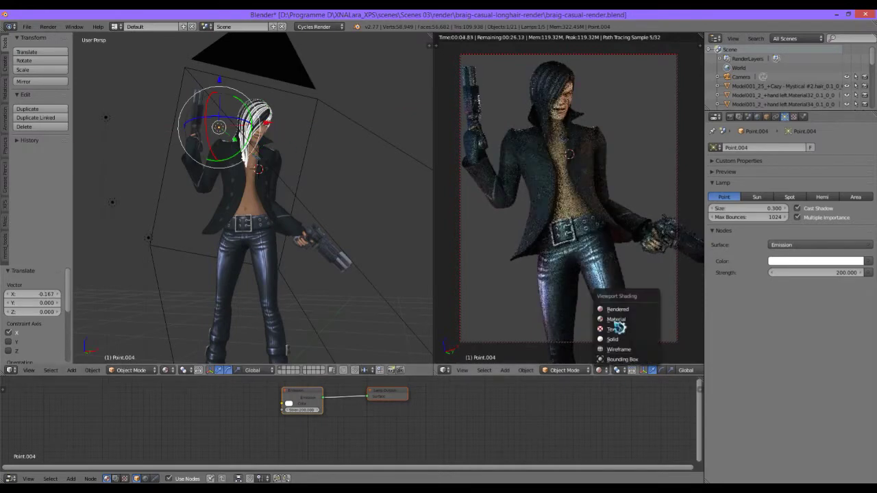
left_click(611, 326)
key("g")
key("x")
key("Return")
- Raise the lamp strength to 250 and check it in the rendered camera preview
left_click_drag(210, 88, 186, 176)
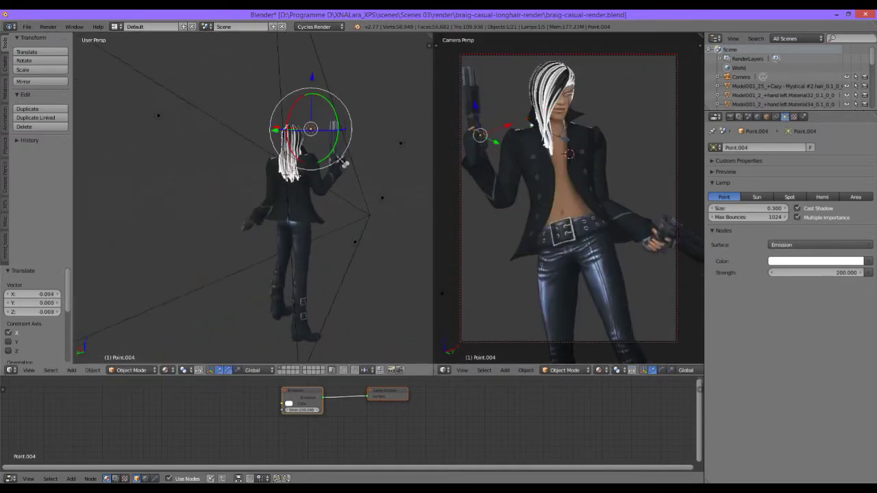
scroll("up", 3)
left_click(819, 272)
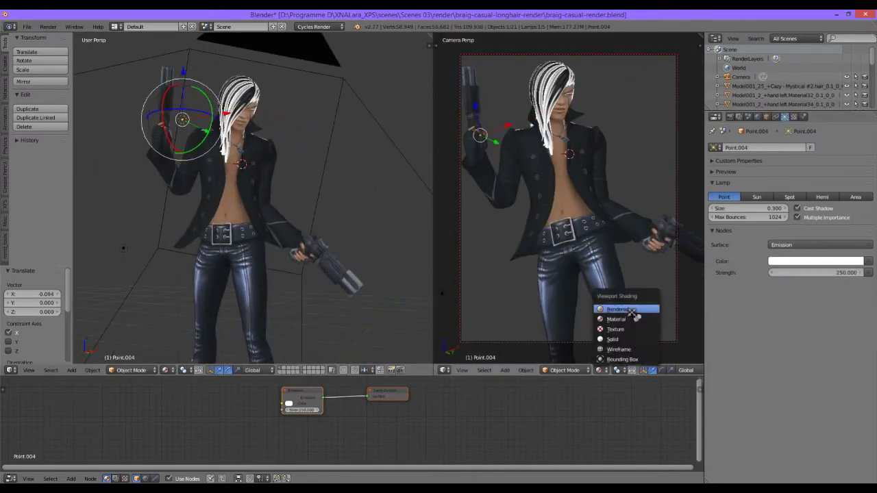
left_click(631, 311)
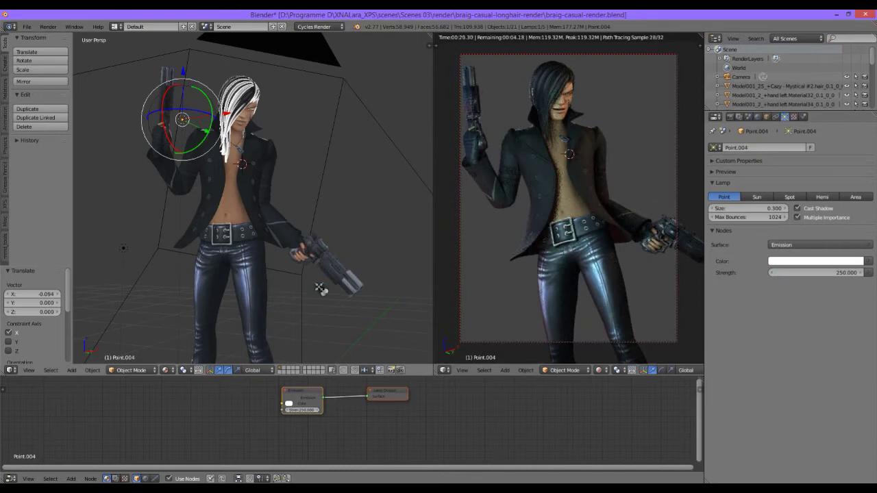
left_click_drag(320, 289, 384, 220)
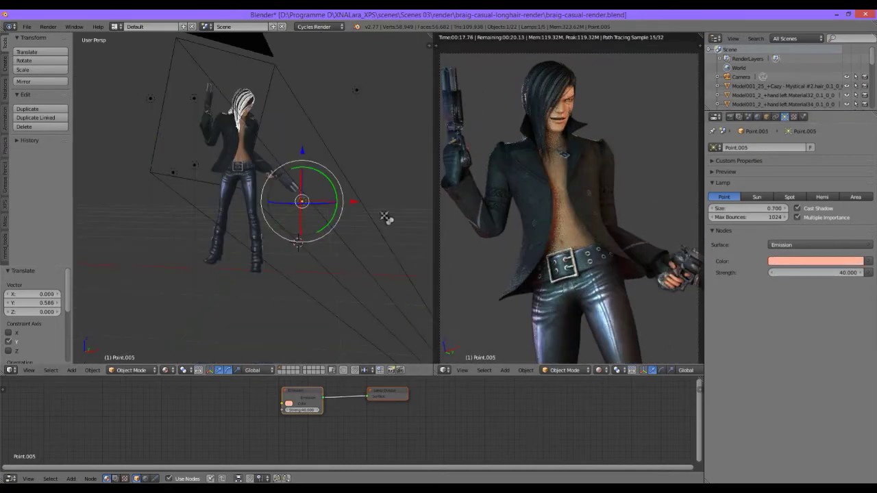
- Reposition the salmon lamp, then select the red lamp and shift it along X
key("shift+d")
left_click(370, 268)
left_click_drag(370, 267, 307, 269)
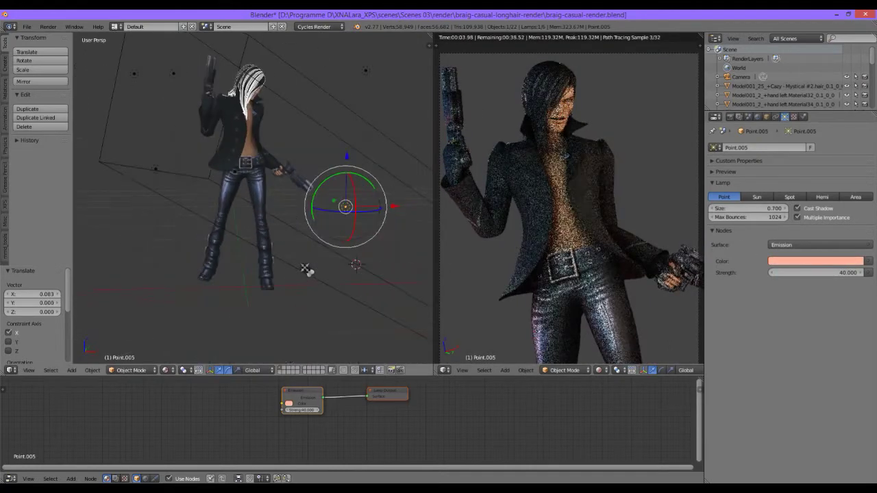
left_click_drag(192, 248, 287, 226)
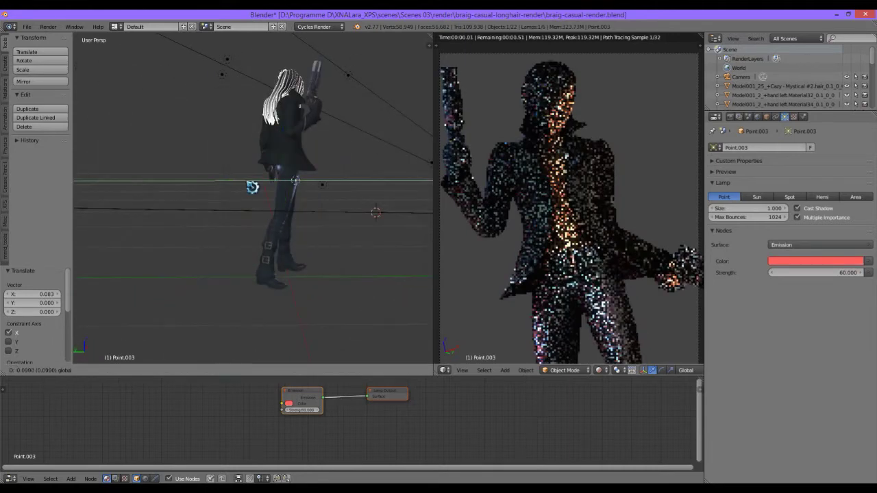
right_click(346, 205)
left_click_drag(322, 226, 317, 233)
left_click_drag(317, 234, 315, 172)
left_click_drag(316, 171, 336, 227)
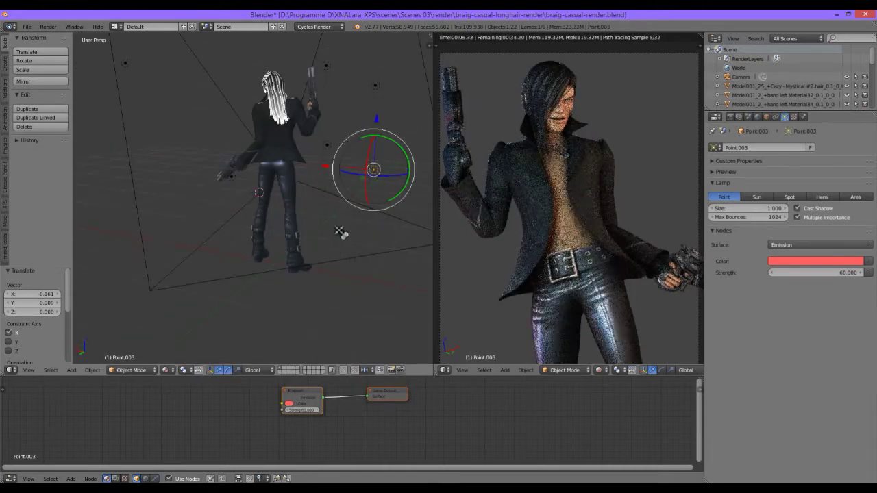
- Move the white key lamp, then orbit and zoom the rendered camera view closer
right_click(347, 125)
left_click_drag(343, 237, 226, 110)
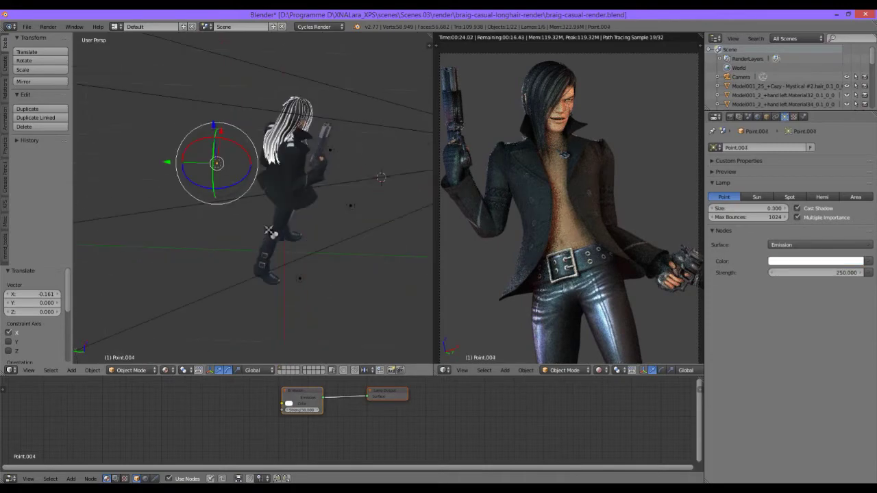
right_click(213, 125)
left_click_drag(213, 81, 216, 82)
left_click(254, 123)
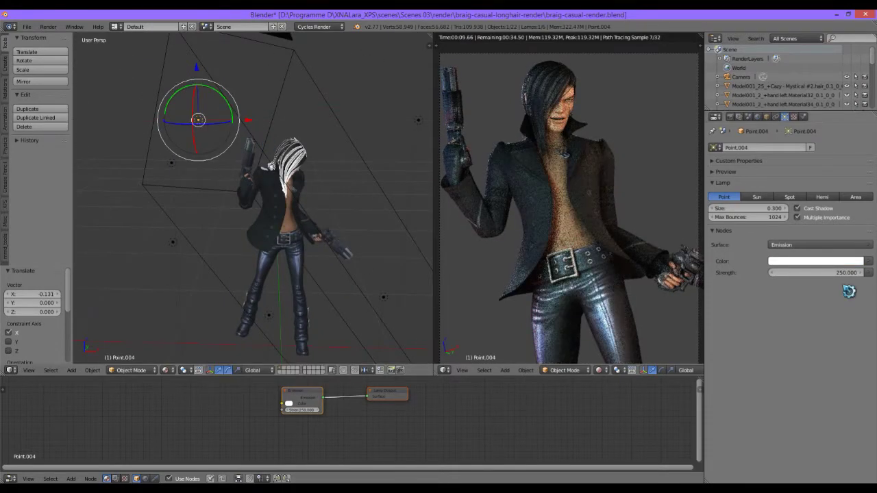
left_click_drag(706, 295, 525, 284)
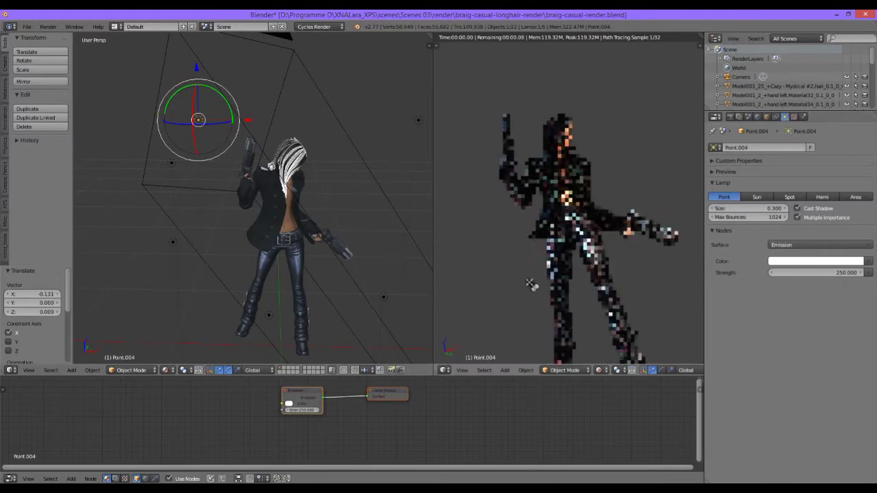
scroll("up", 3)
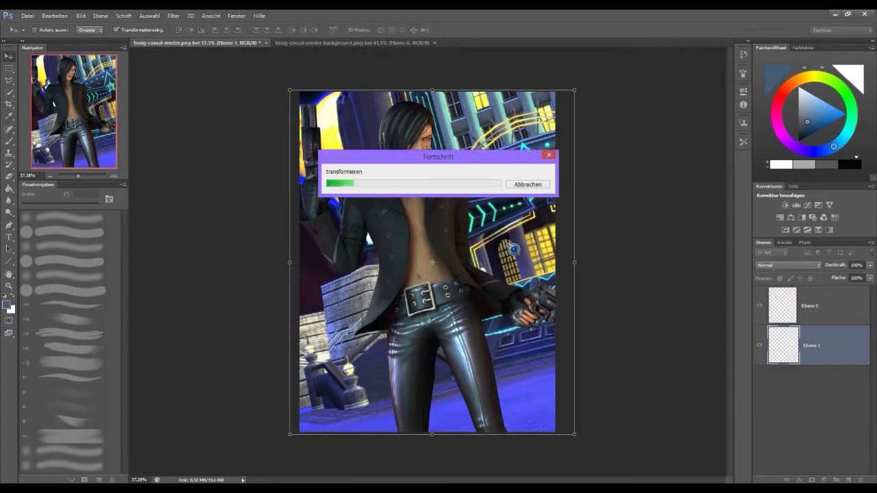
- Apply Analog Efex Pro 2 to the background with saturation -23% and the cool Kalt film style
left_click(175, 16)
left_click(228, 233)
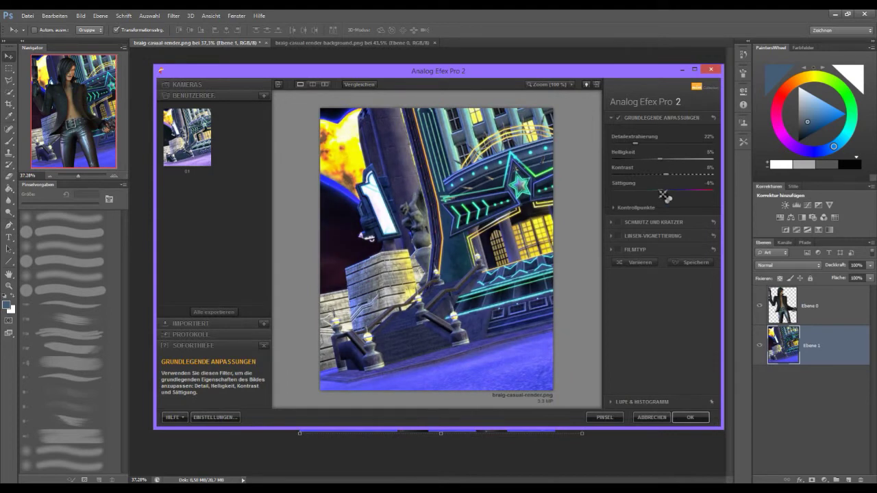
left_click_drag(664, 186, 657, 183)
left_click(615, 253)
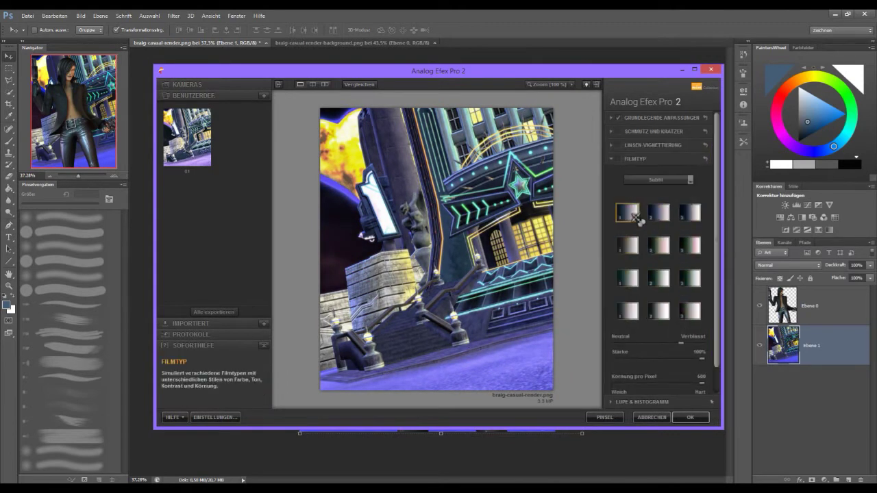
left_click(690, 277)
left_click(685, 179)
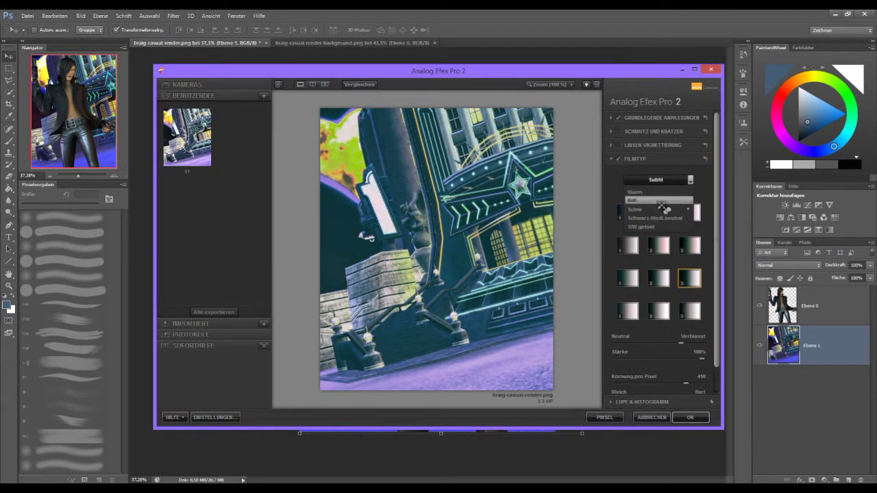
left_click(660, 202)
left_click(687, 310)
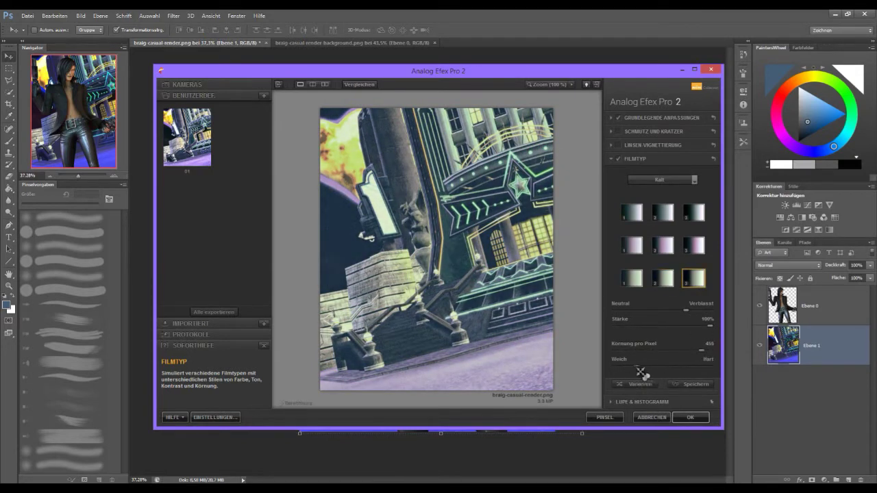
left_click(691, 418)
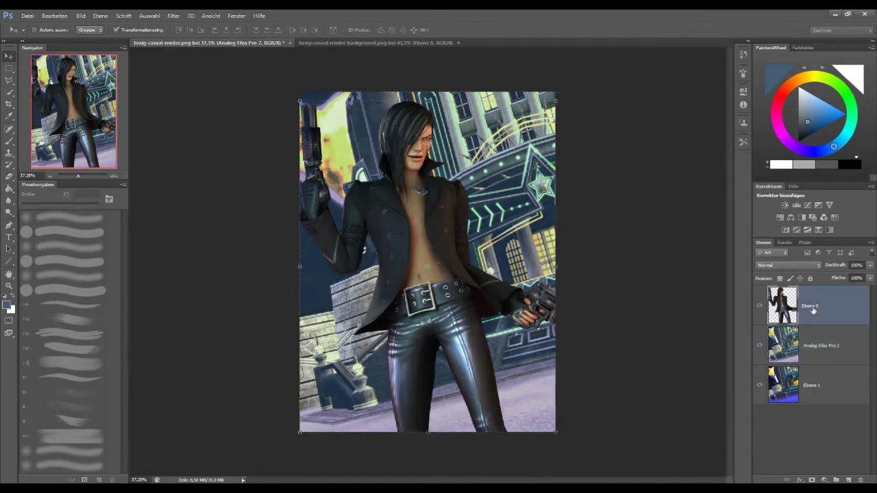
- Duplicate the filtered background, set the copy to Hartes Licht and Gaussian-blur it
key("ctrl+0")
right_click(846, 359)
key("ctrl+j")
key("shift+alt+h")
left_click(173, 15)
left_click(89, 183)
left_click_drag(583, 265, 607, 266)
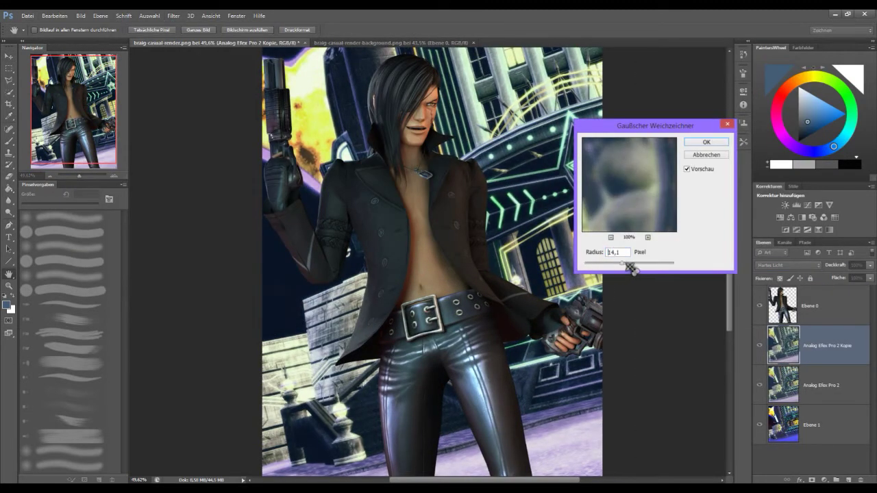
left_click(708, 143)
- Colour-balance the blurred copy's midtones toward magenta and blue
left_click(80, 15)
left_click(206, 90)
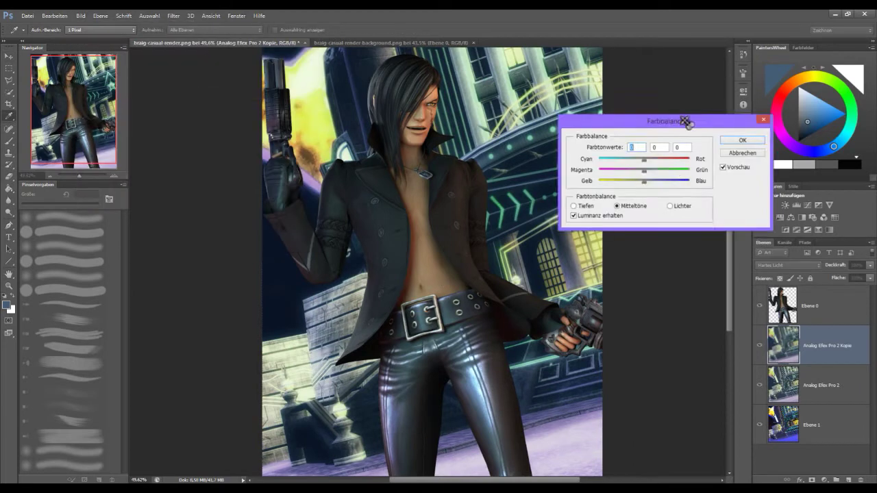
left_click_drag(686, 121, 749, 103)
left_click_drag(706, 140, 718, 162)
left_click_drag(694, 151, 696, 152)
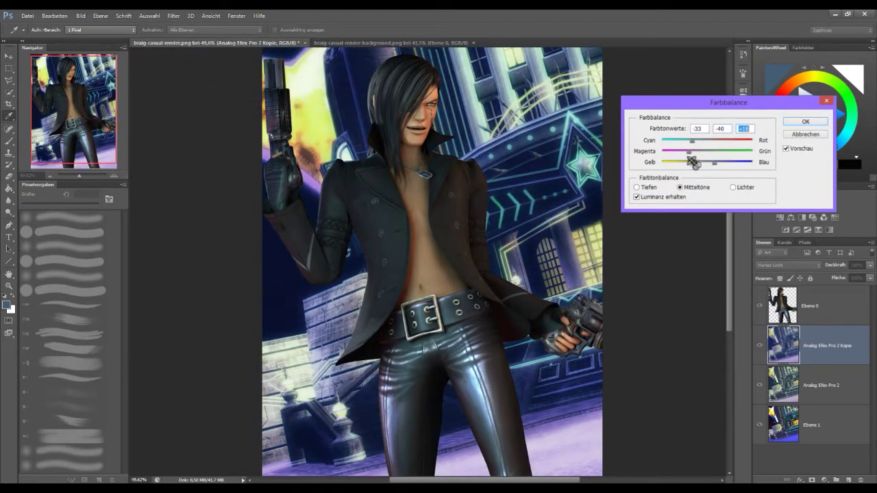
left_click(806, 122)
- Surface-blur the Analog Efex Pro 2 layer with radius 61, then add a new empty layer
left_click(823, 385)
left_click(173, 15)
left_click(113, 179)
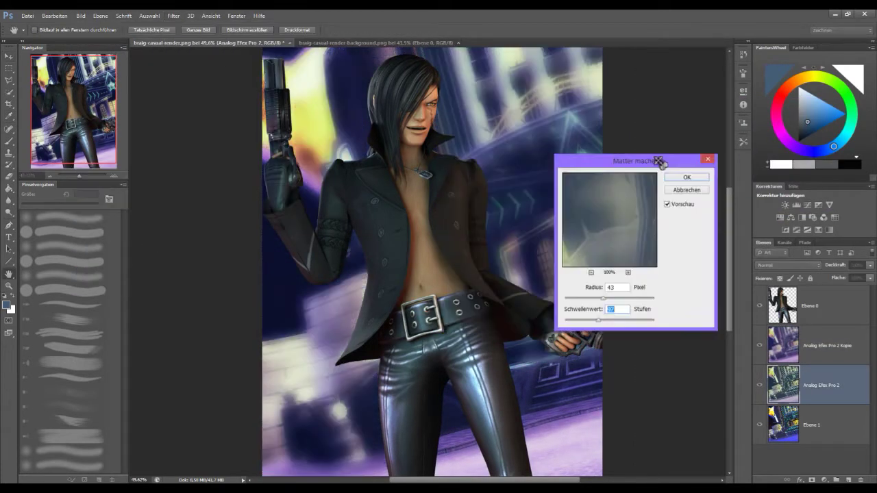
left_click_drag(677, 256, 729, 257)
left_click_drag(677, 279, 706, 283)
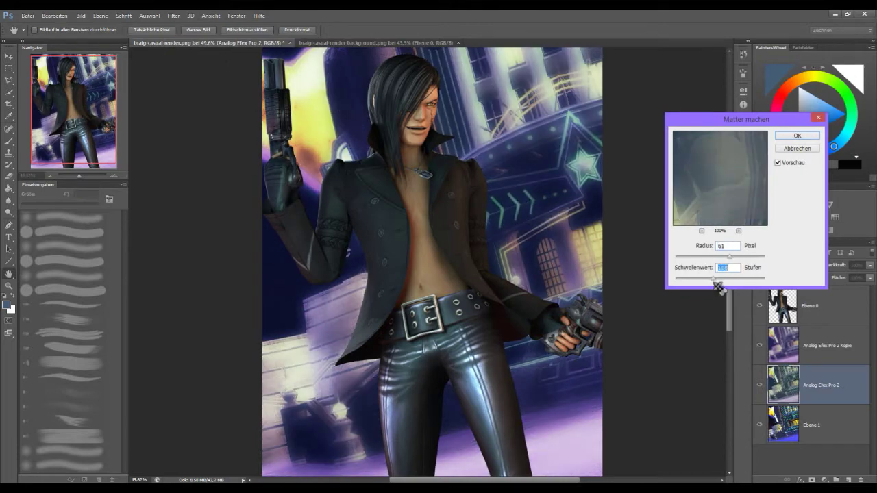
left_click(797, 136)
key("ctrl+shift+alt+n")
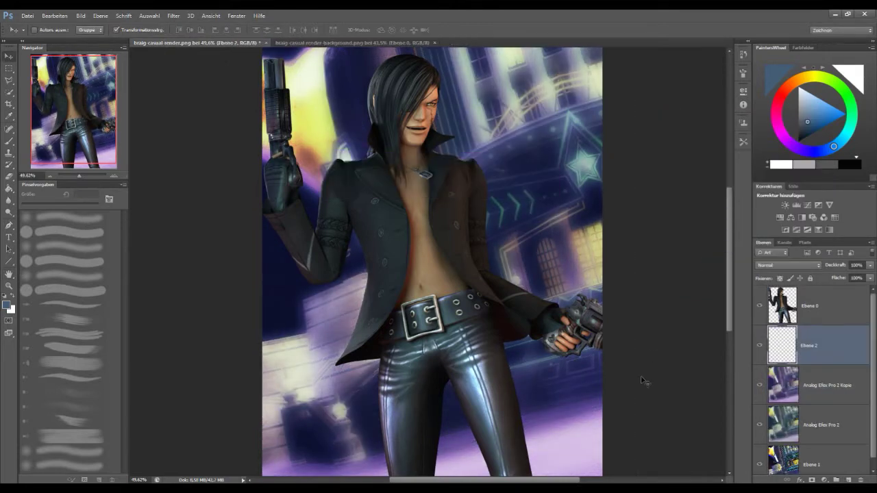
- Paint a soft light glow over the background at 33% brush opacity with a large soft brush
left_click(600, 178)
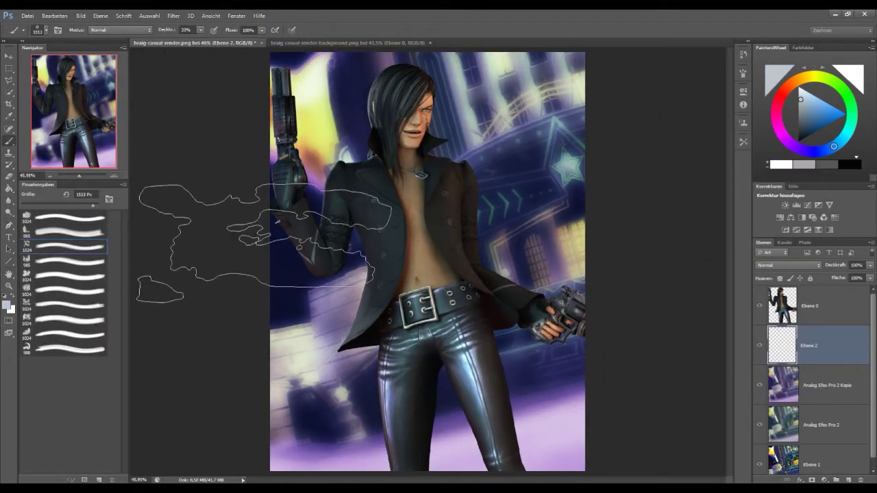
type("33")
key("Return")
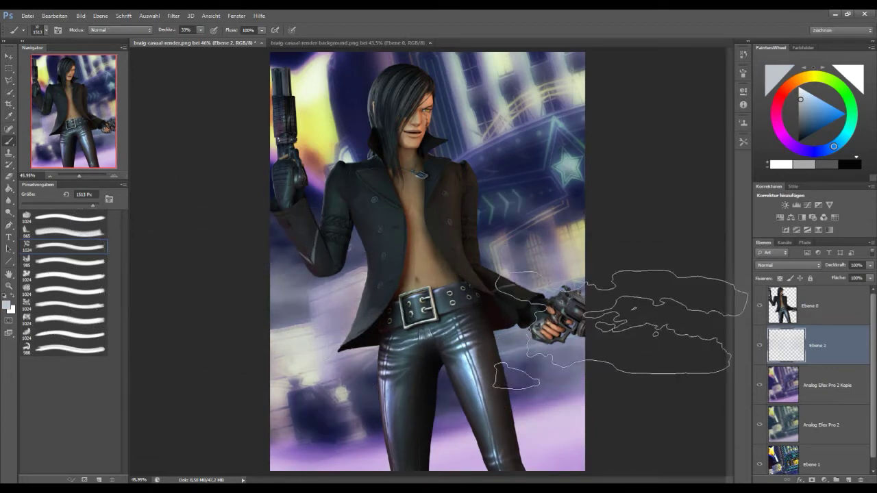
left_click_drag(620, 329, 617, 206)
left_click(32, 31)
left_click(68, 303)
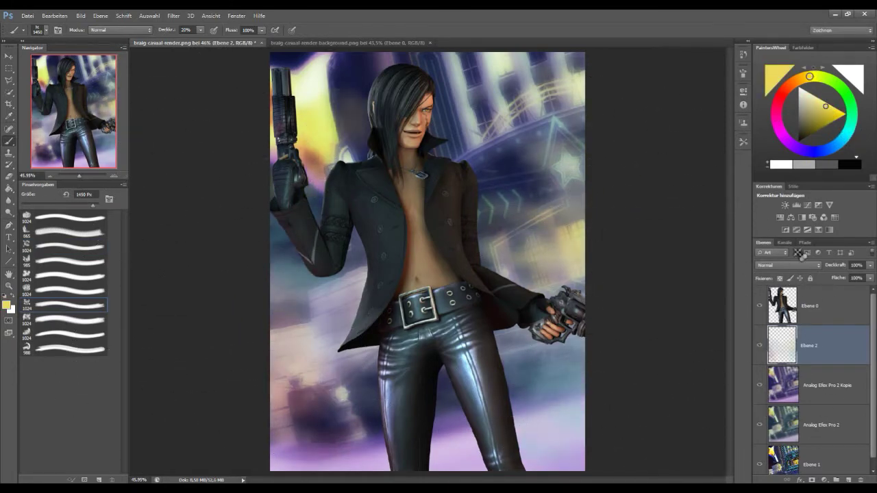
- Add Ebene 3 above the figure and load a cyan colour with the 1024 px soft brush
left_click_drag(823, 305, 854, 469)
left_click(541, 391)
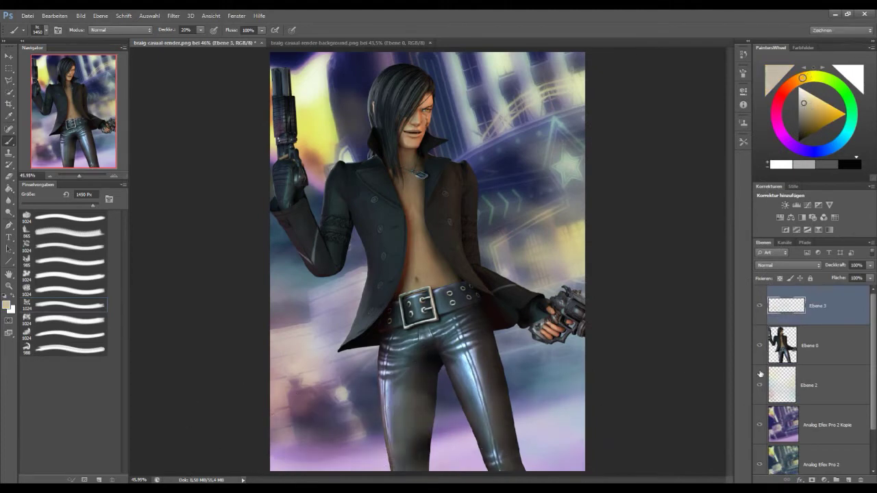
scroll("down", 3)
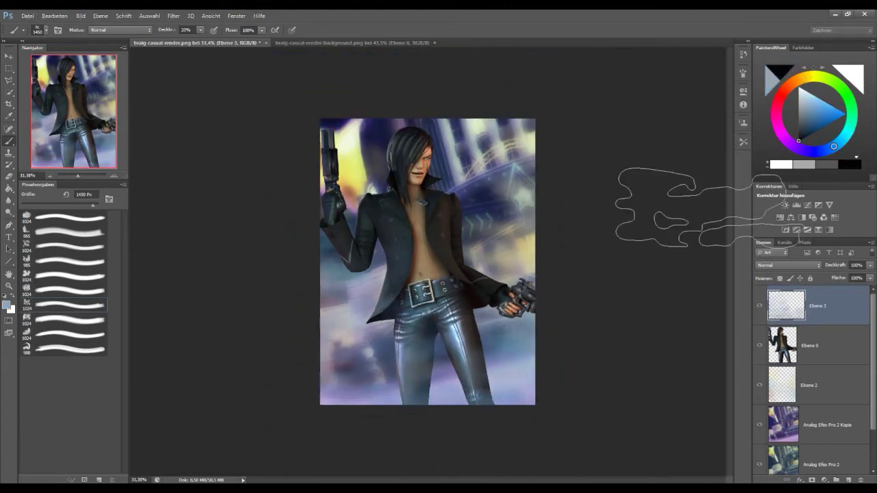
scroll("up", 3)
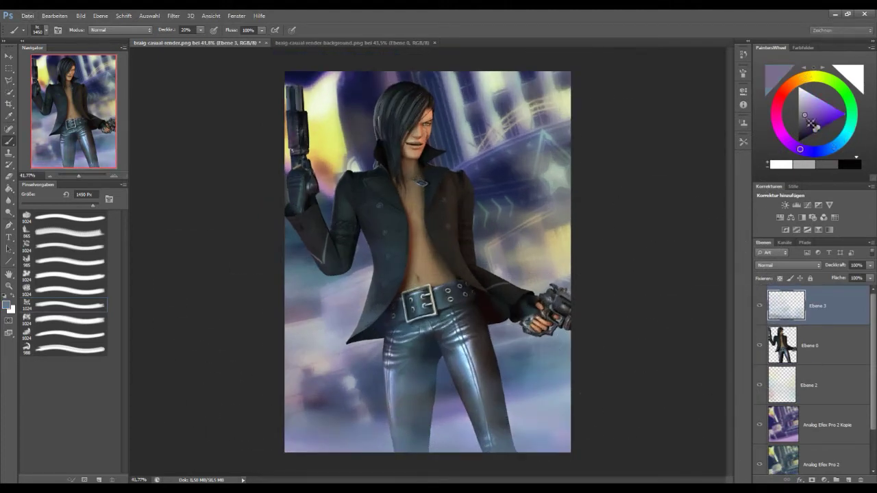
left_click(809, 385)
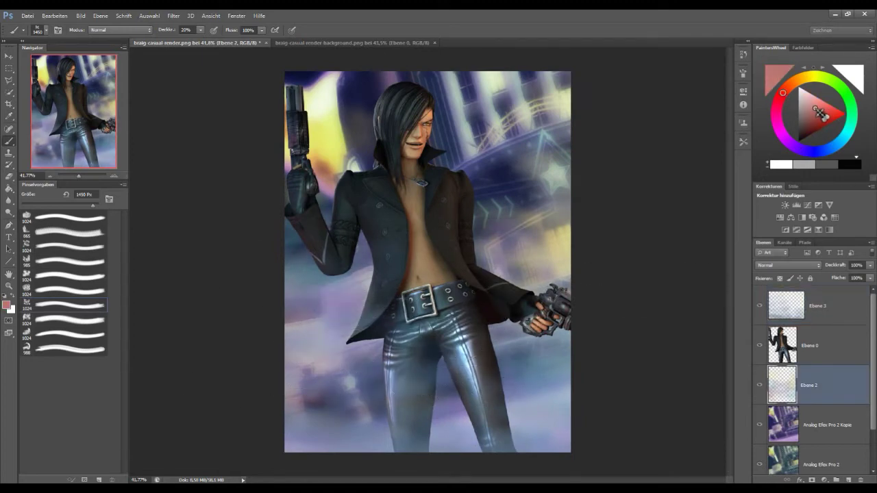
left_click(809, 305)
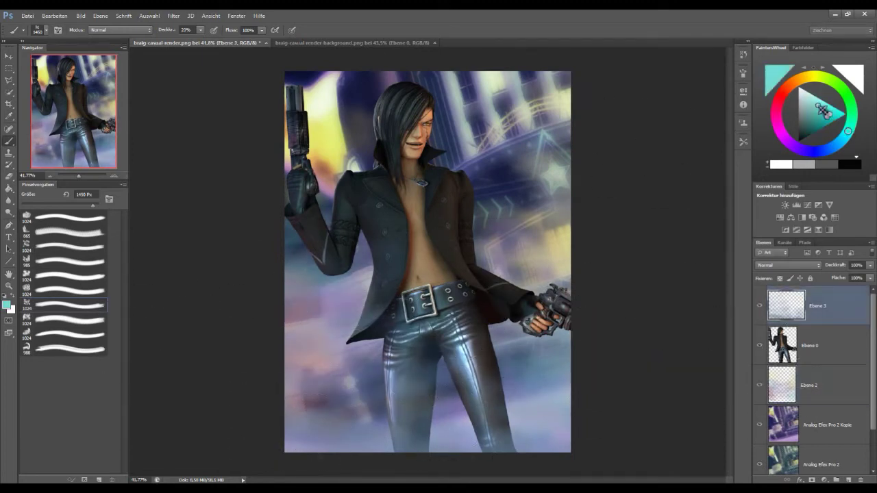
left_click(848, 131)
left_click(68, 335)
left_click(39, 31)
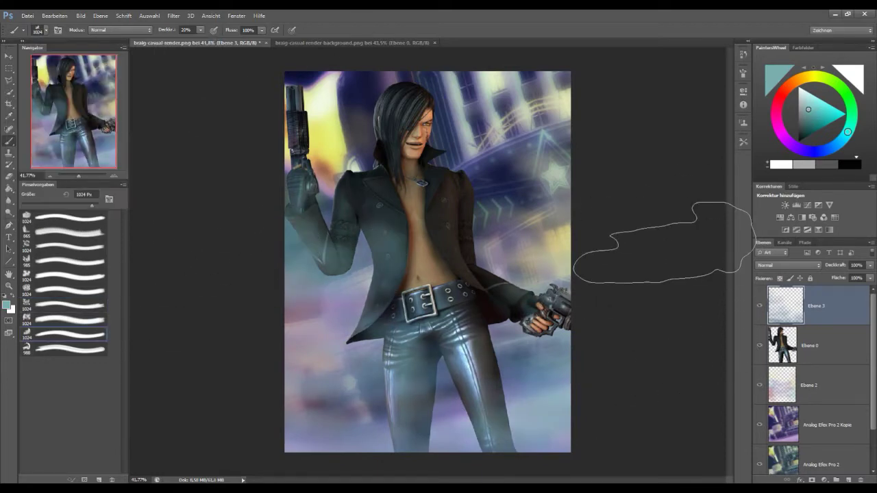
- Paint thin dark teal-grey and reddish-brown strands into the hair with a fine brush
left_click_drag(35, 206, 31, 206)
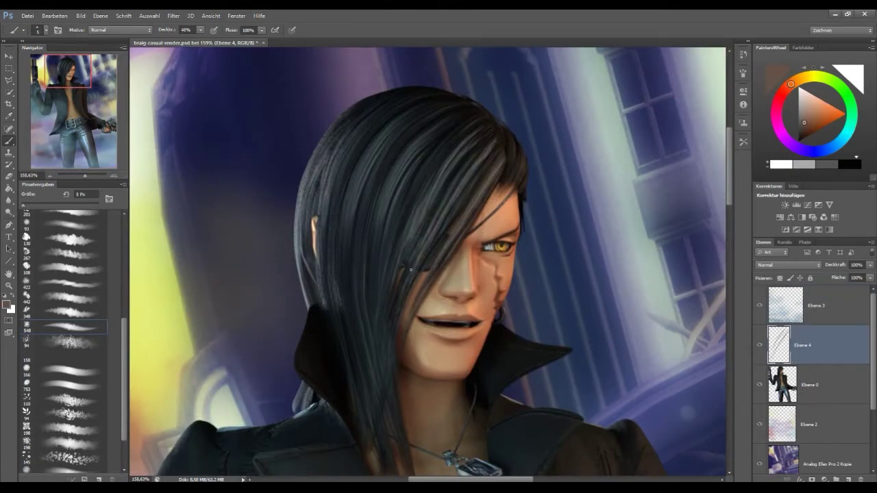
left_click(436, 153)
left_click_drag(447, 187, 440, 235)
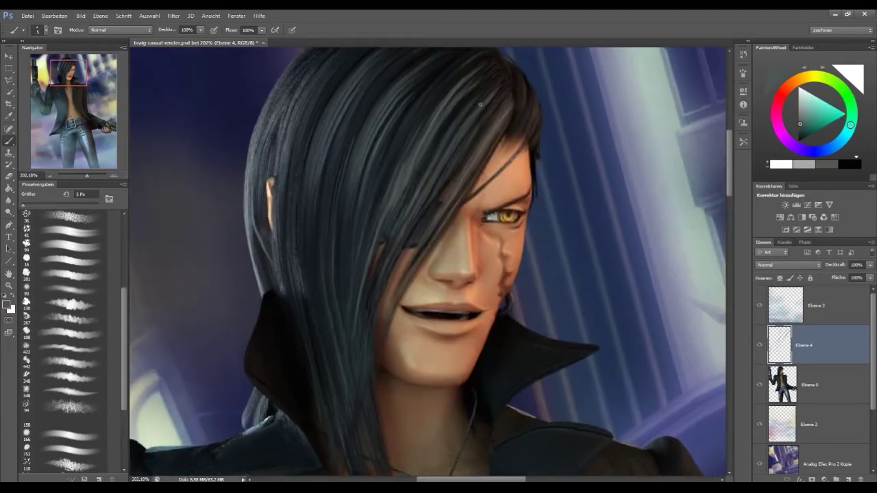
left_click_drag(367, 206, 359, 260)
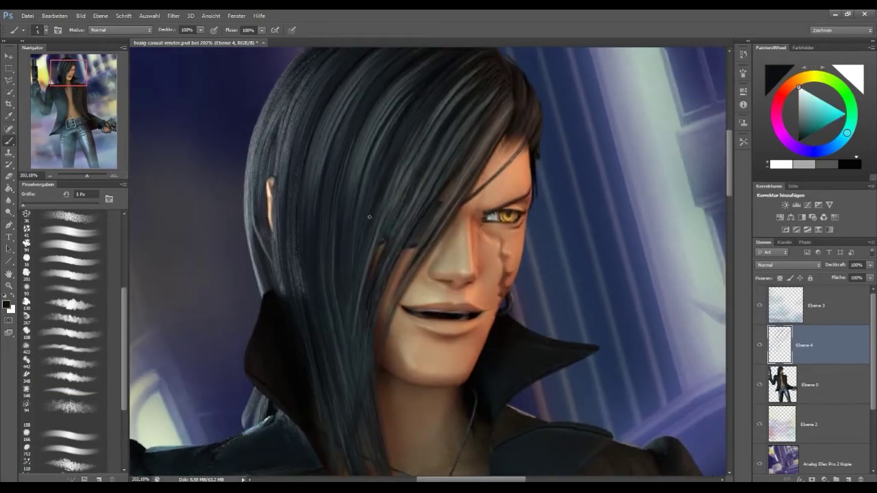
left_click(512, 122)
left_click_drag(504, 138, 449, 253)
left_click_drag(492, 156, 442, 262)
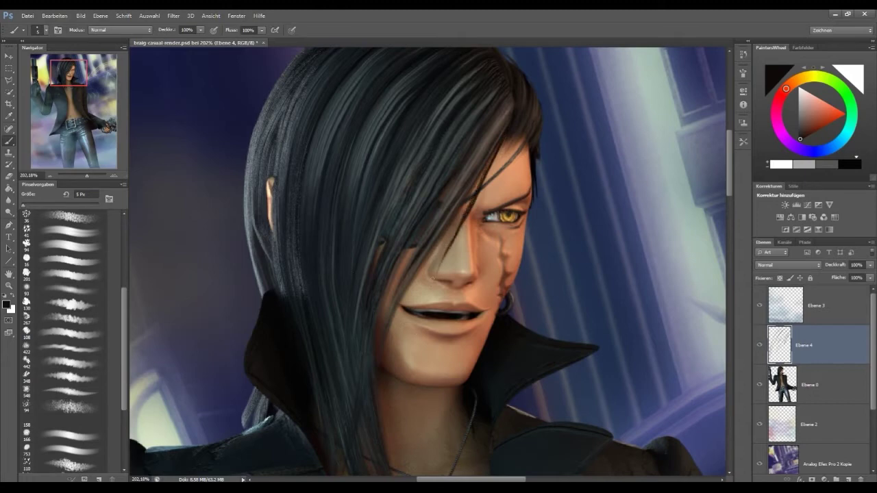
- Paint light grey-blue highlight strands across the hair's crown and left side
left_click(491, 159)
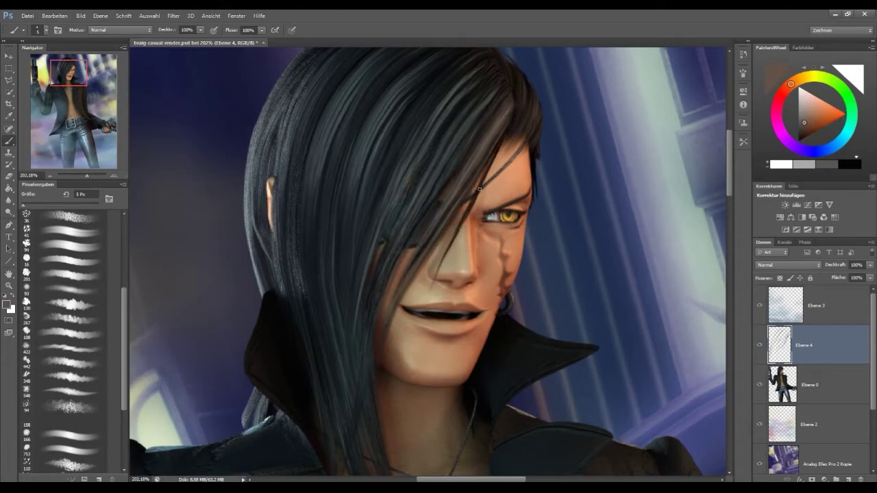
left_click_drag(541, 194, 572, 226)
left_click(280, 227)
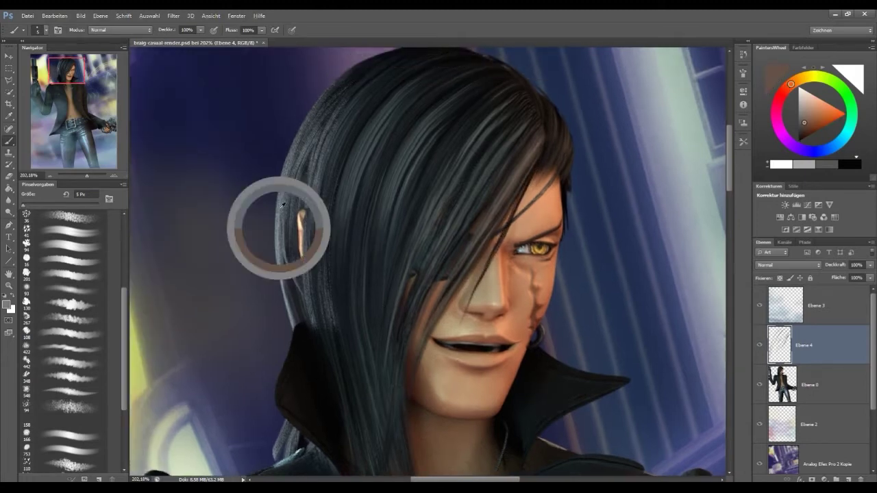
left_click_drag(291, 187, 281, 268)
left_click_drag(313, 161, 307, 295)
left_click_drag(377, 67, 293, 233)
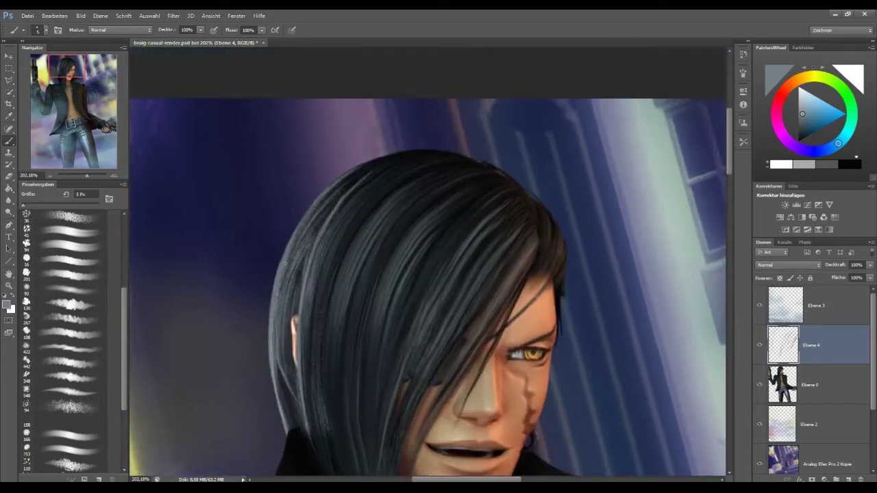
left_click_drag(425, 176, 356, 214)
left_click_drag(392, 180, 321, 277)
left_click_drag(459, 177, 383, 252)
left_click_drag(476, 187, 431, 217)
left_click(421, 178)
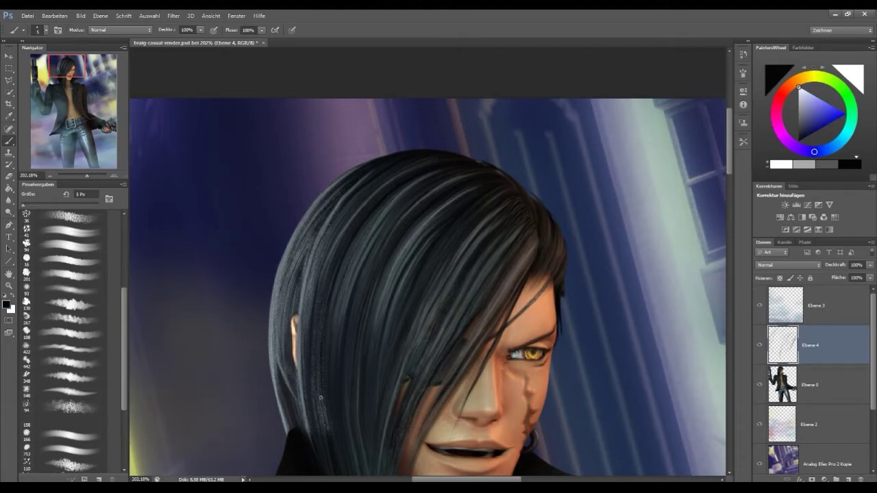
- Inspect the face, collar and necklace, then sample a light skin tone from the face
left_click_drag(320, 397, 320, 261)
left_click_drag(364, 309, 353, 278)
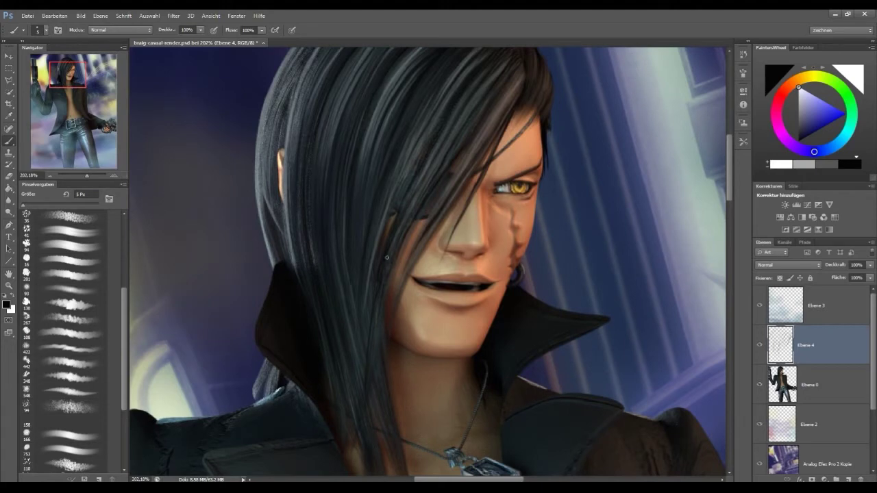
left_click_drag(386, 407, 375, 314)
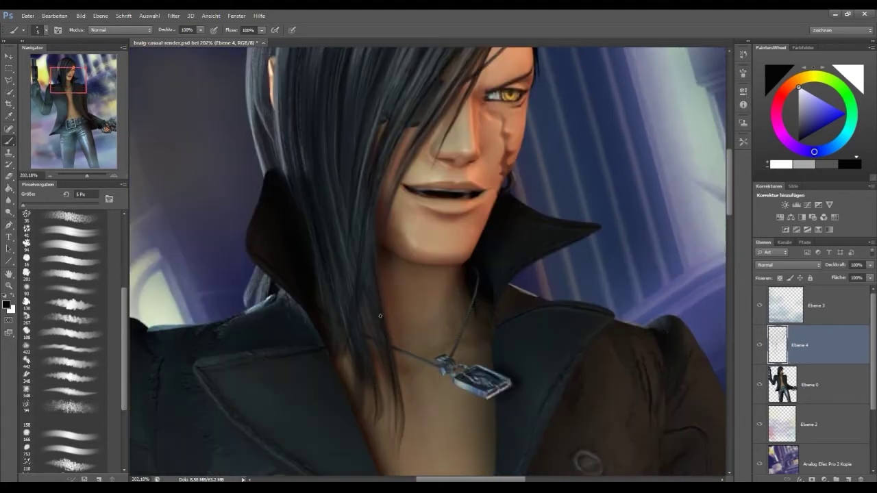
left_click_drag(512, 241, 474, 356)
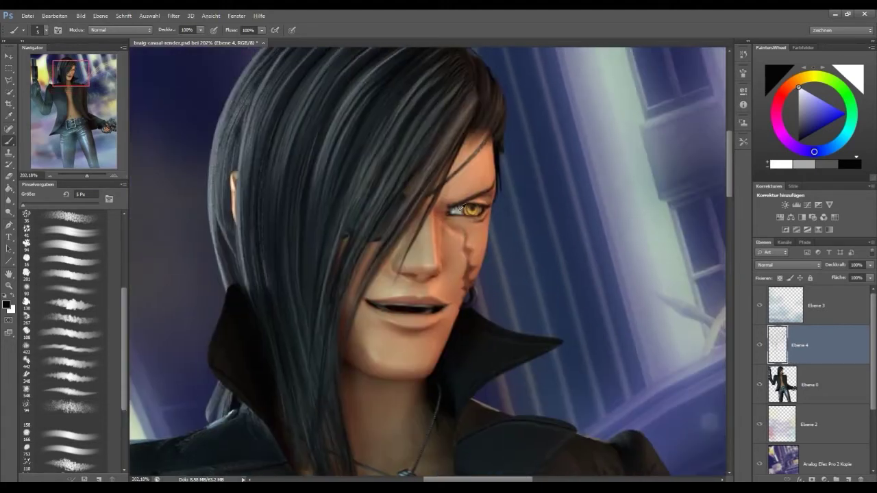
left_click(463, 207)
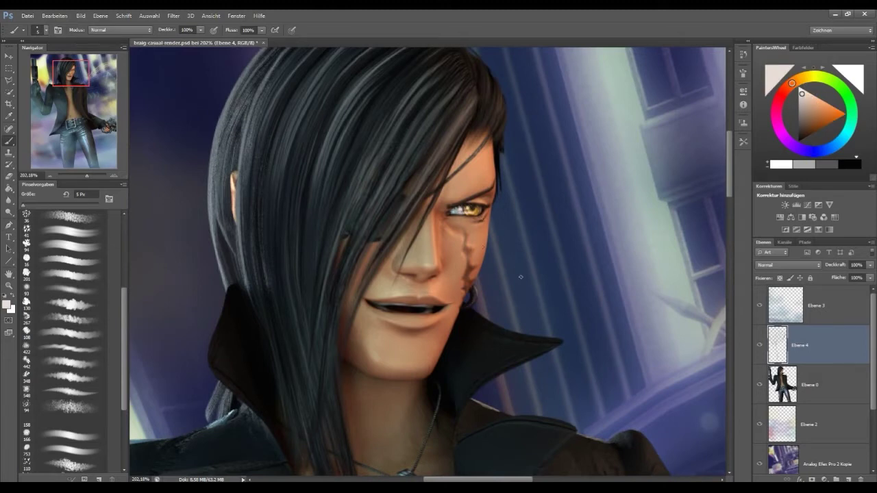
- Touch up the mouth with a 10–13 px dark brush at 25% opacity
left_click(447, 307)
key("bracketright")
key("5")
key("2")
key("5")
left_click(439, 308)
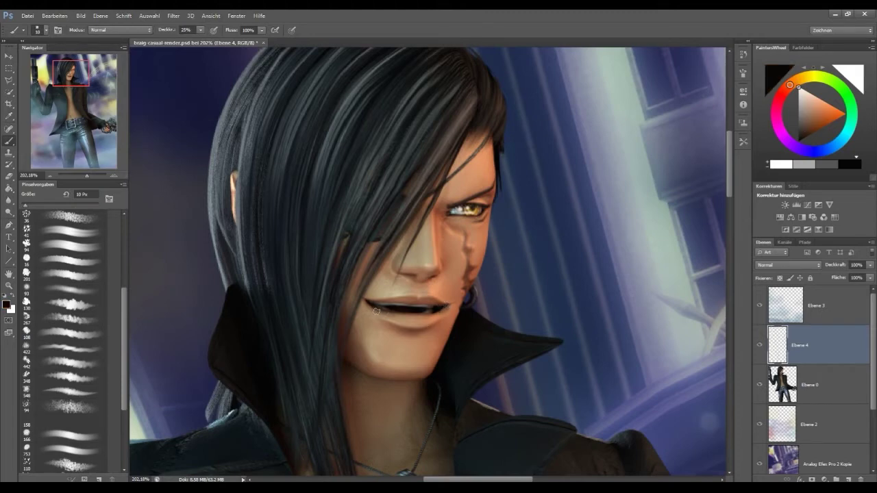
left_click_drag(365, 307, 403, 312)
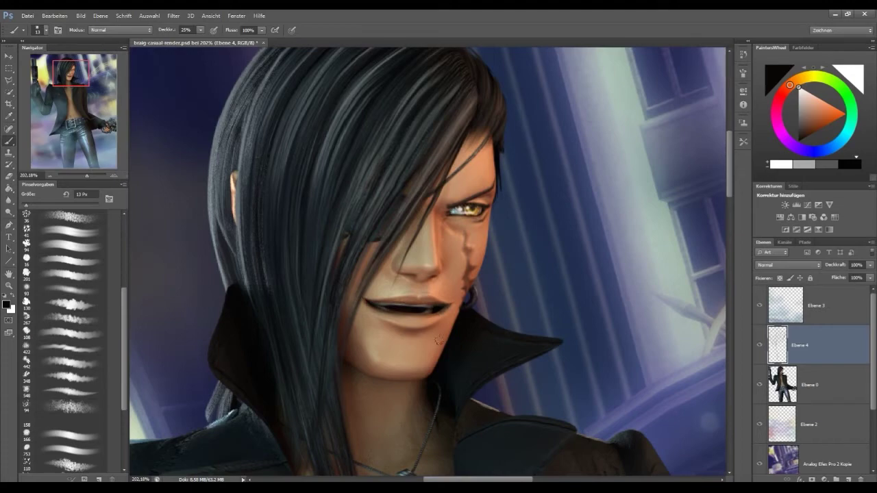
scroll("down", 3)
- Pick a dark blue paint colour and enlarge the brush for the coat and raised sleeve
scroll("up", 3)
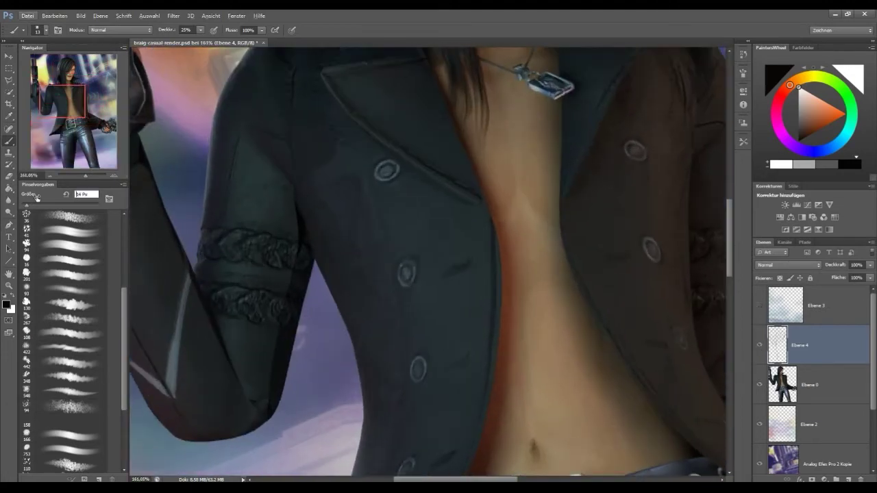
left_click(340, 157)
key("bracketright")
key("bracketright")
key("bracketright")
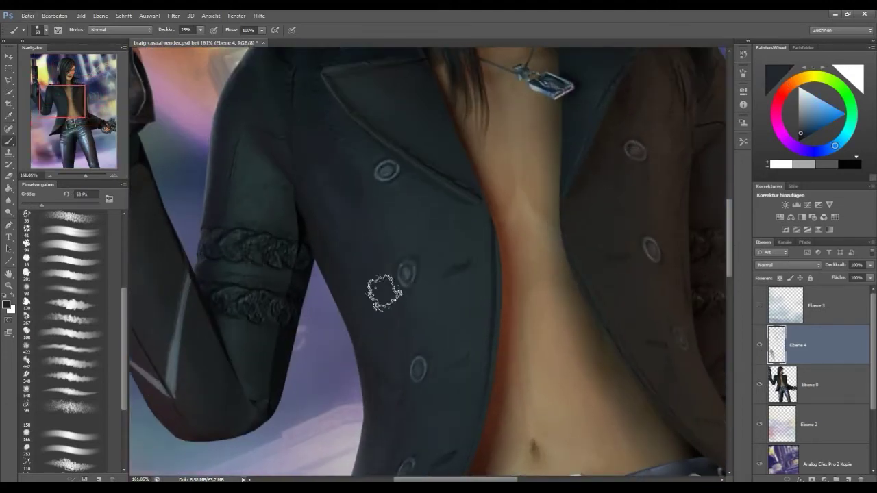
scroll("down", 3)
scroll("up", 3)
scroll("left", 3)
left_click_drag(353, 310, 337, 312)
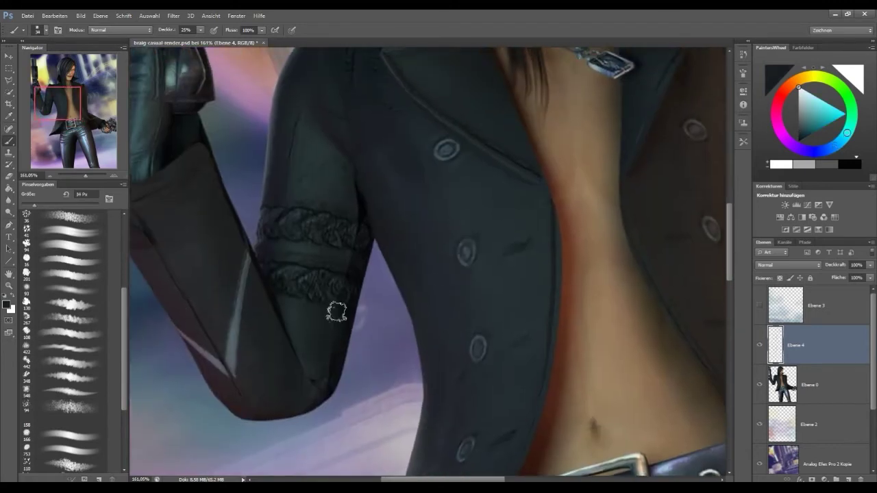
scroll("up", 3)
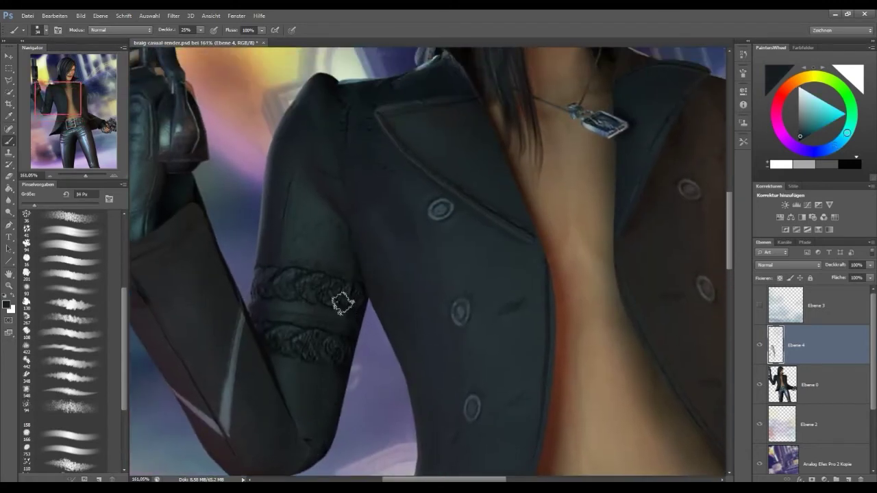
left_click_drag(343, 303, 336, 303)
scroll("down", 3)
scroll("left", 3)
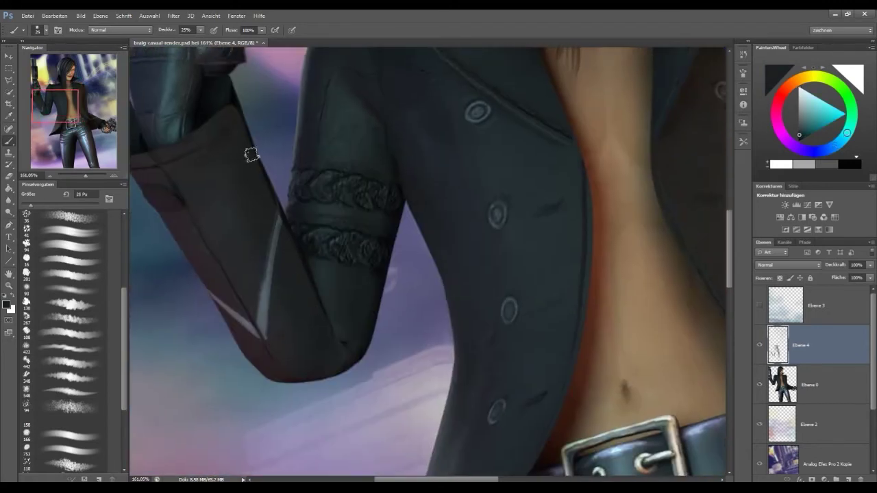
- Paint bright highlights on the pendant and touch up the necklace chain
left_click_drag(592, 182, 527, 412)
scroll("up", 3)
left_click_drag(424, 343, 439, 336)
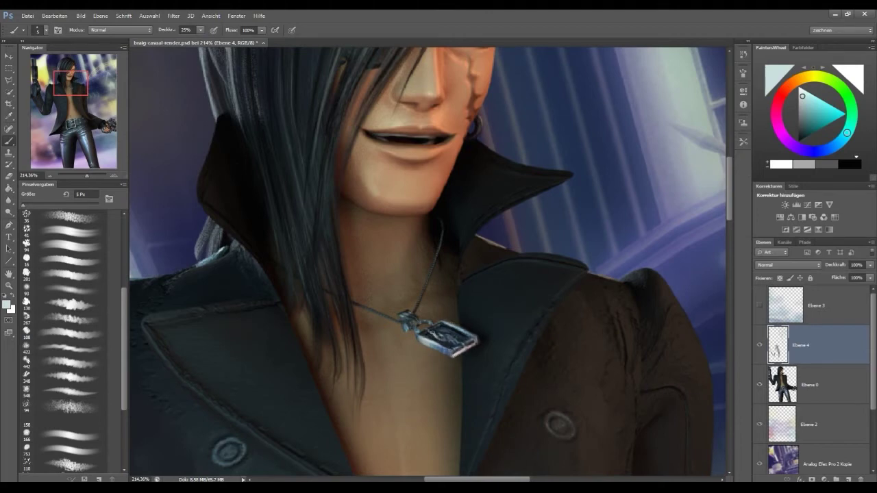
left_click_drag(377, 317, 394, 320)
- With an 8 px brush and a dark teal-grey from the coat, lighten the collar tip's upper edge
key("bracketright")
key("bracketleft")
key("bracketleft")
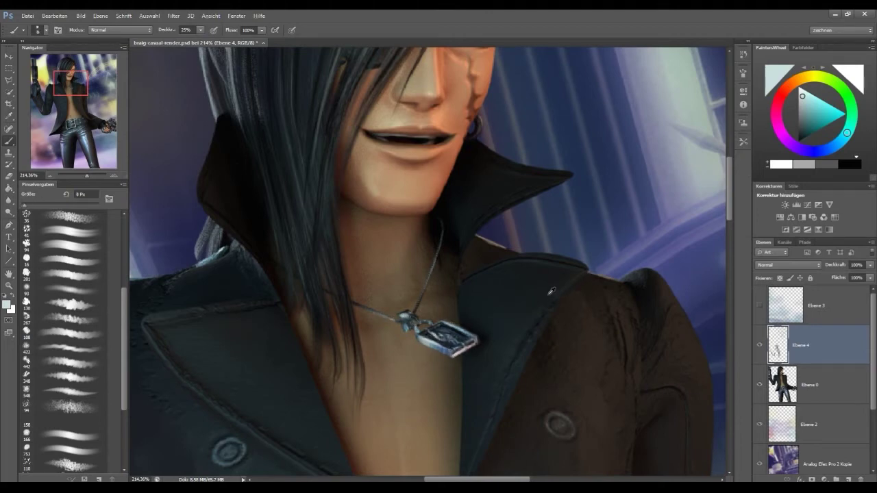
left_click(551, 291)
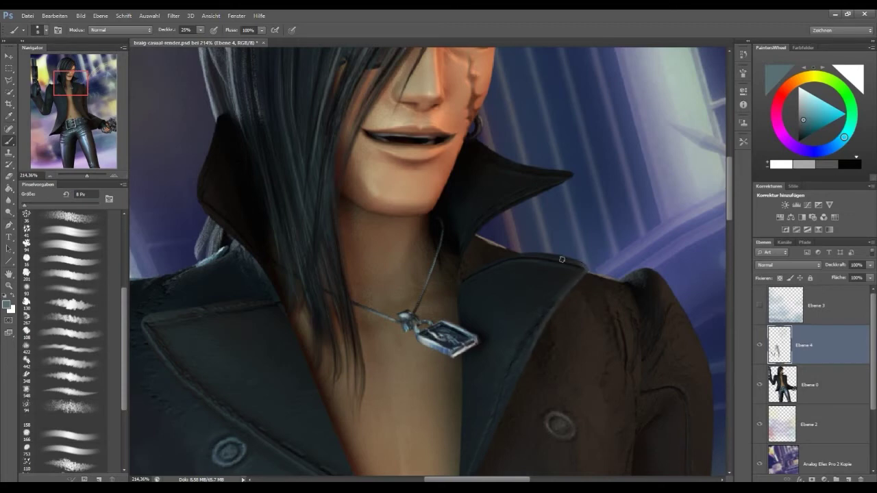
left_click_drag(567, 176, 550, 189)
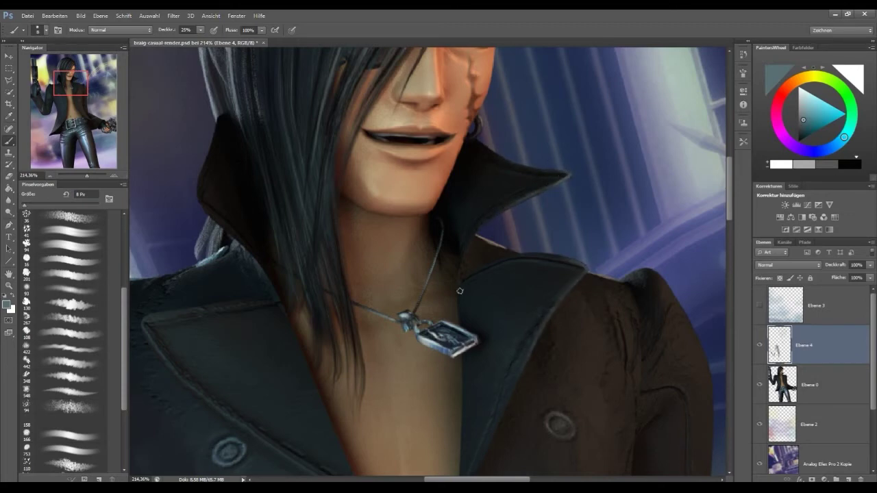
- Sample a peach skin tone from the face with a 6 px brush, then zoom out to the whole figure
scroll("down", 3)
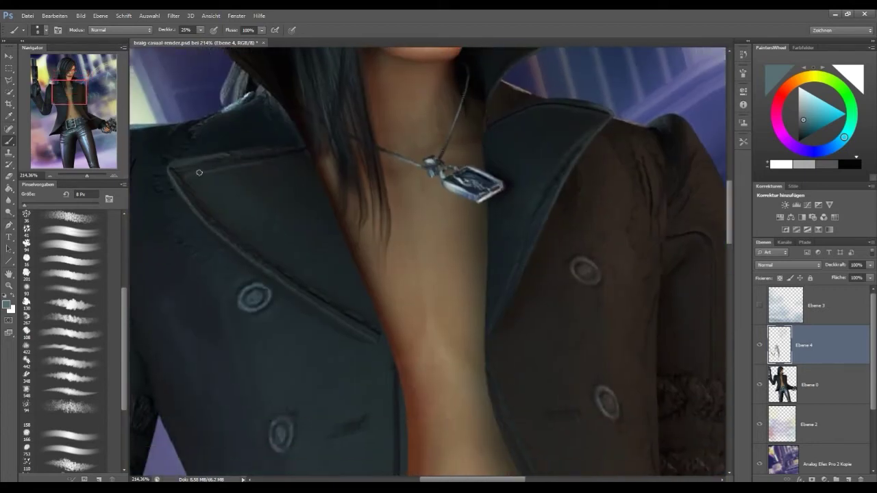
scroll("up", 3)
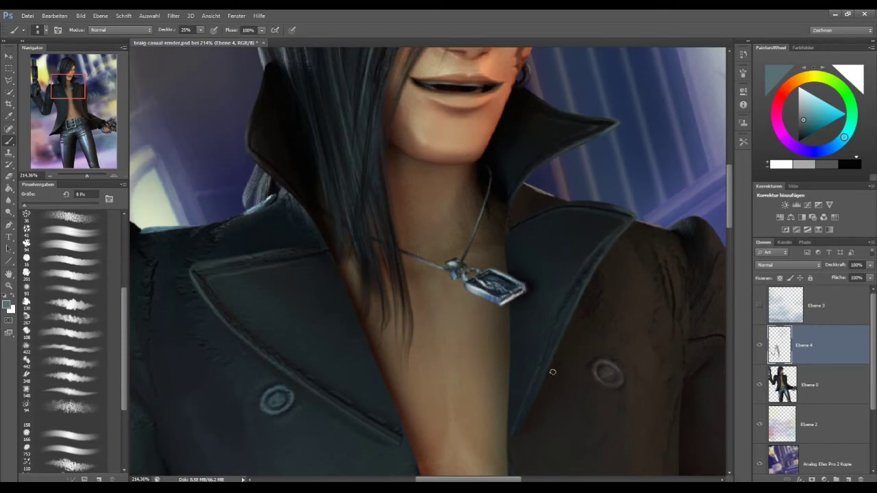
scroll("down", 3)
scroll("up", 3)
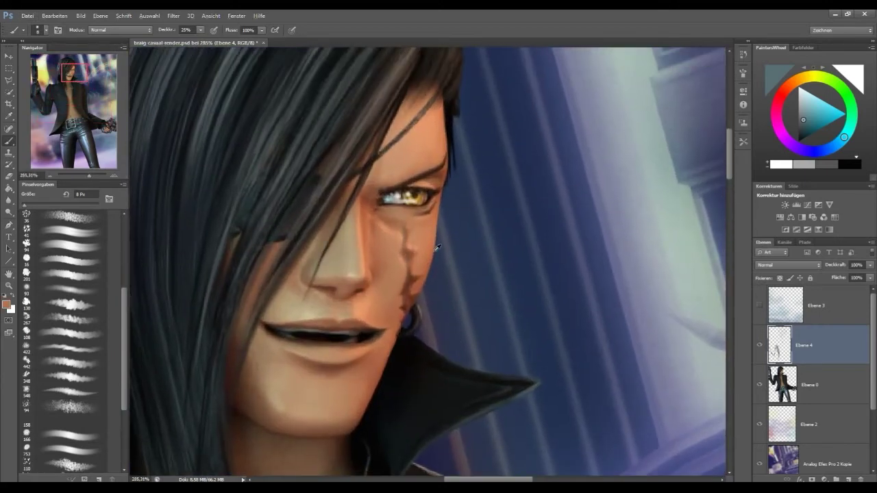
left_click(435, 244)
key("bracketleft")
key("bracketleft")
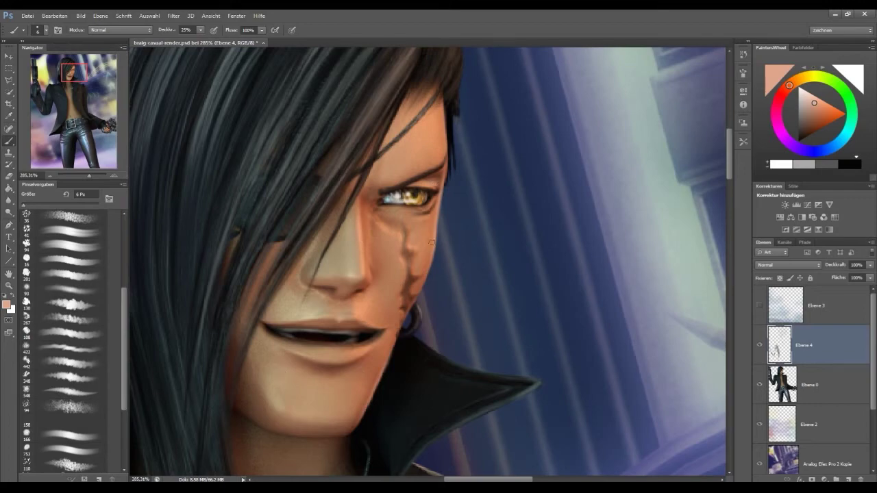
key("ctrl+0")
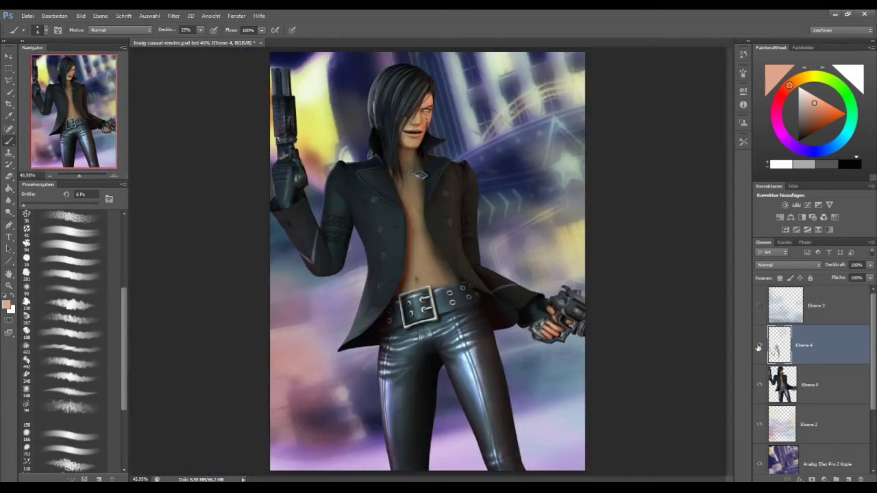
- At 68% brush opacity, paint lighter and darker blue-grey strokes along the collar edge
scroll("up", 3)
left_click(389, 282)
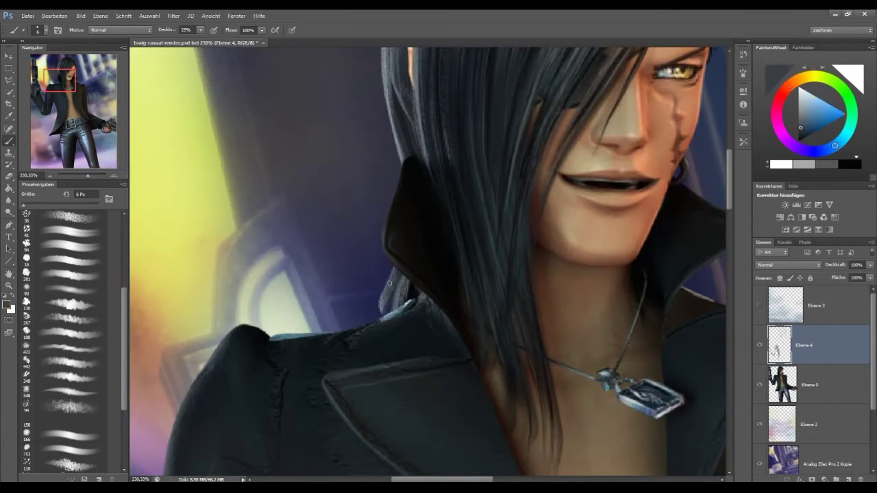
key("6")
key("8")
left_click(403, 268)
left_click_drag(390, 281, 388, 312)
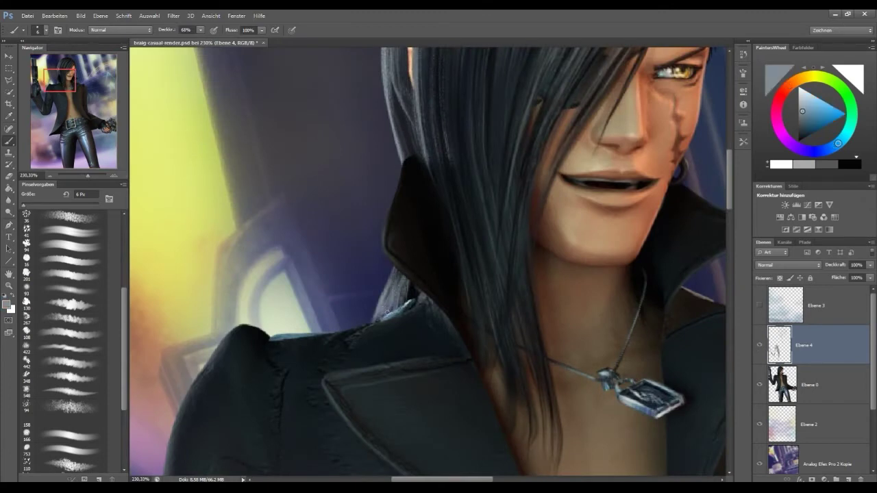
left_click(398, 284)
left_click_drag(404, 279, 381, 316)
- Erase a stray bit along the hair edge on Ebene 0, then launch Analog Efex Pro 2
key("e")
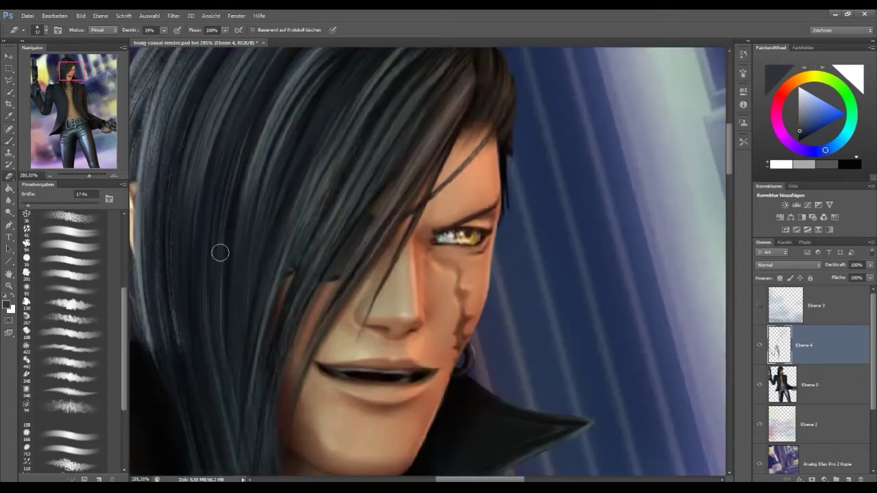
key("alt+bracketleft")
left_click_drag(505, 212, 509, 147)
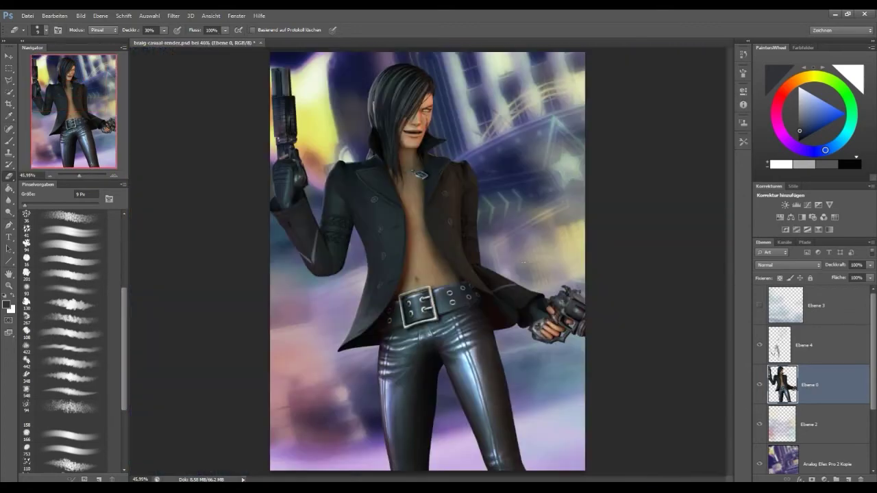
left_click(148, 207)
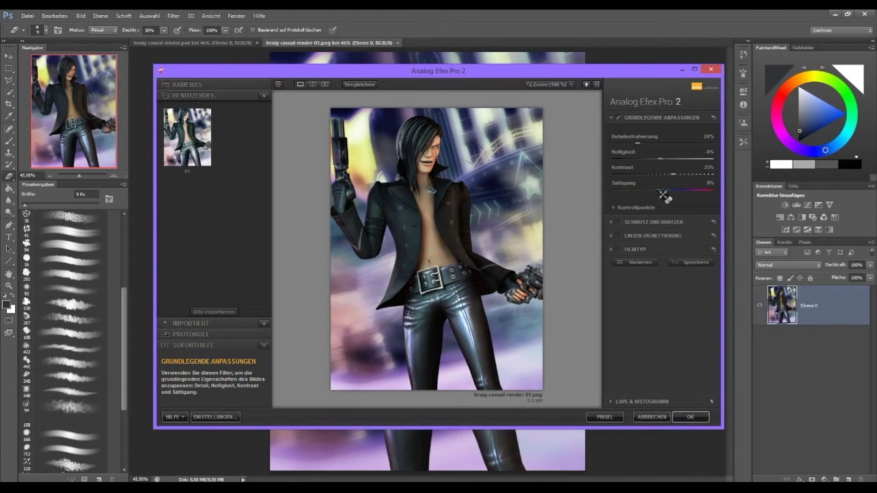
- Enable Filmtyp set to the Kalt film type, lower the grain, and apply the filter
left_click(619, 249)
left_click(662, 179)
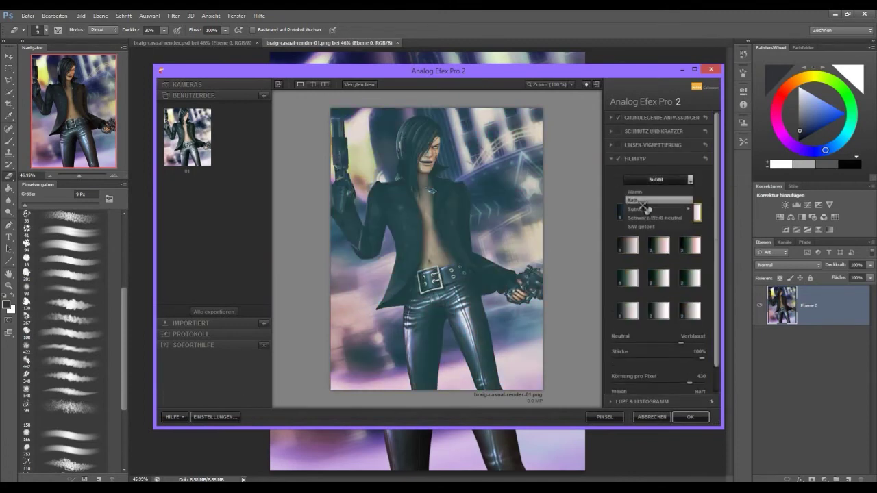
left_click(638, 202)
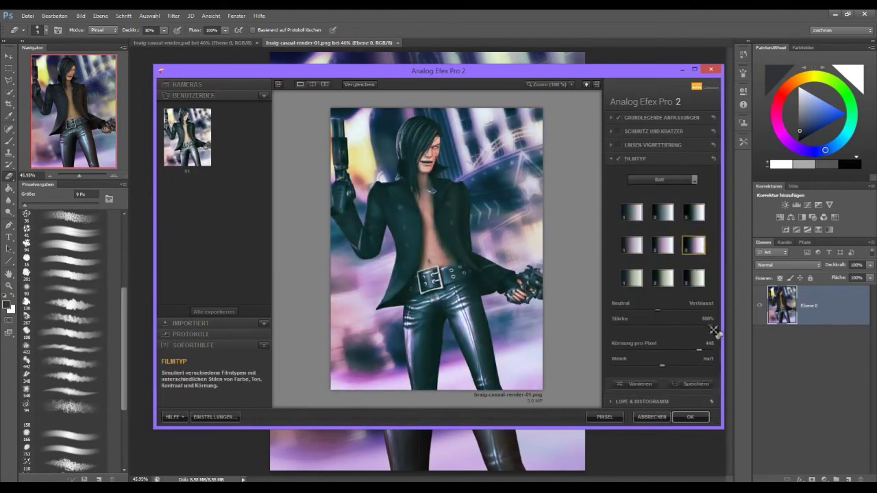
left_click_drag(711, 325, 668, 326)
left_click(688, 417)
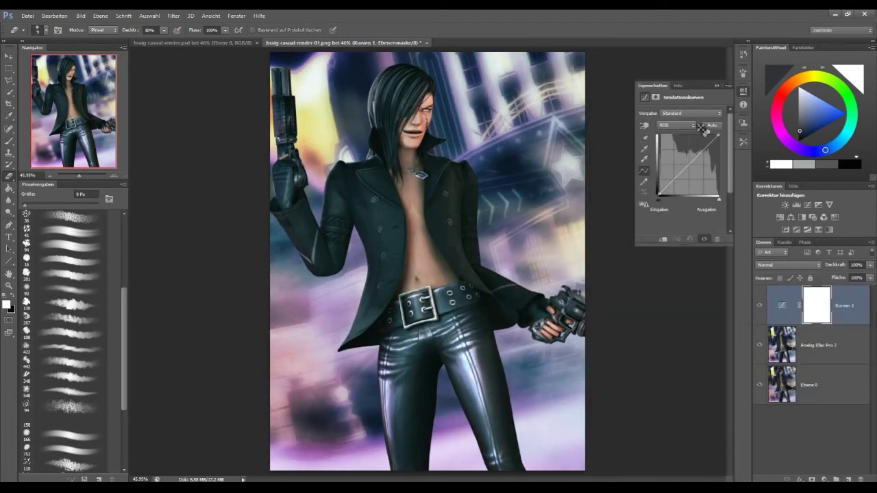
- Switch the curve to the red channel and add a Levels layer with white input 228
left_click(677, 125)
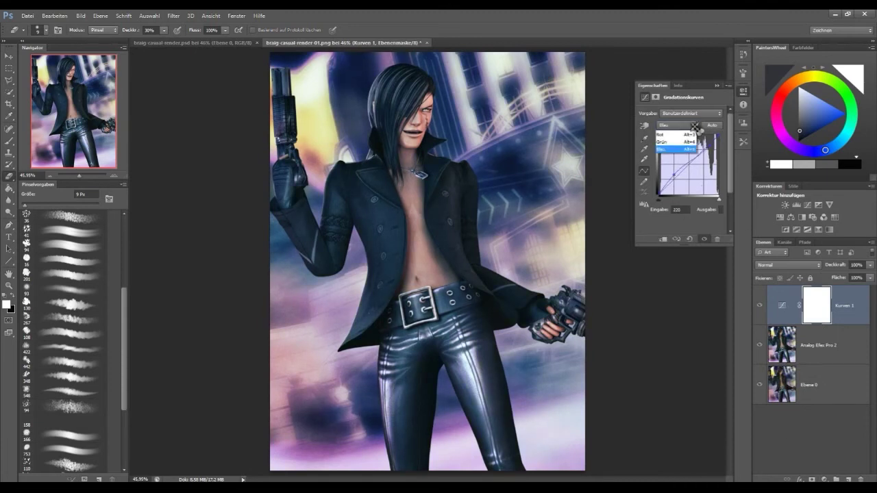
left_click(672, 137)
left_click(825, 480)
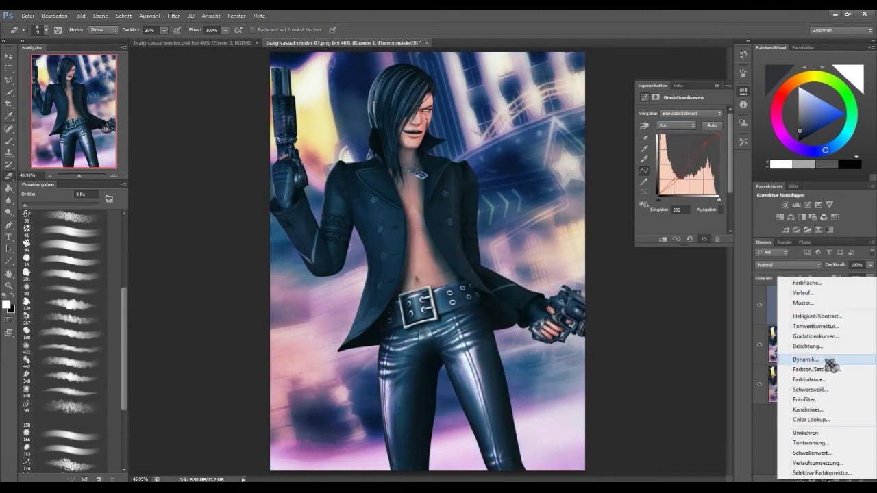
left_click(808, 322)
left_click_drag(719, 179, 714, 180)
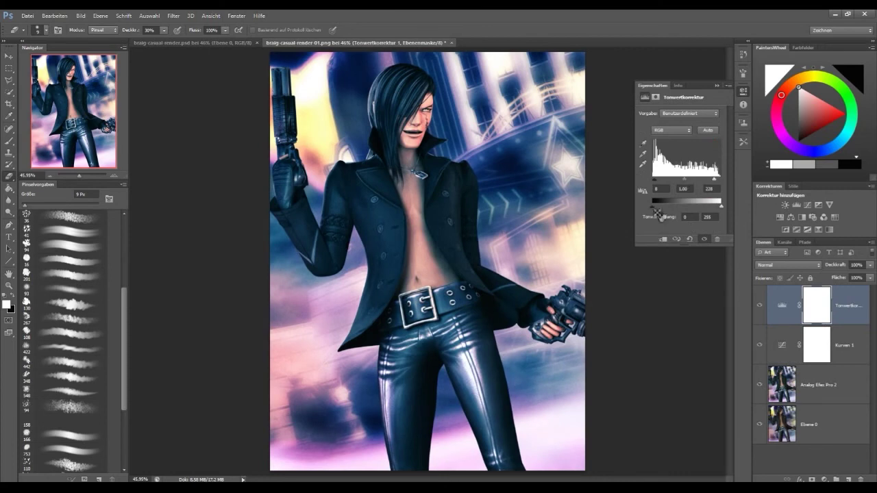
left_click(744, 91)
left_click(759, 305)
left_click(759, 305)
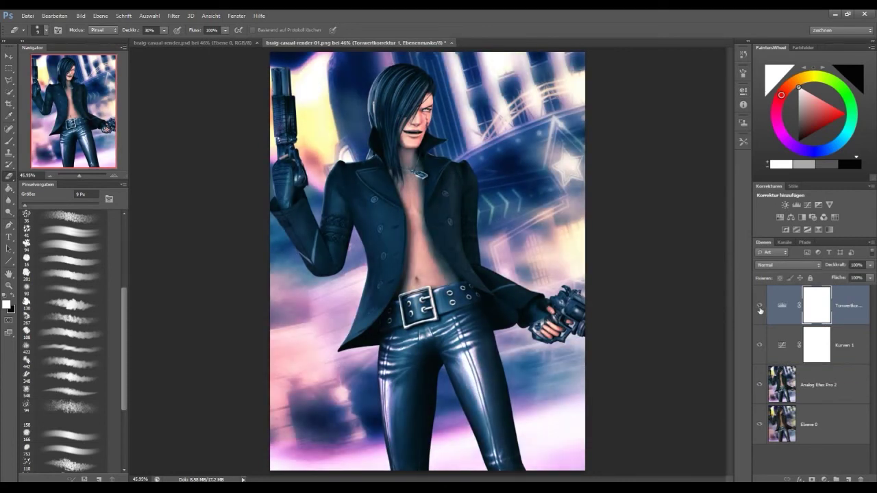
left_click(744, 91)
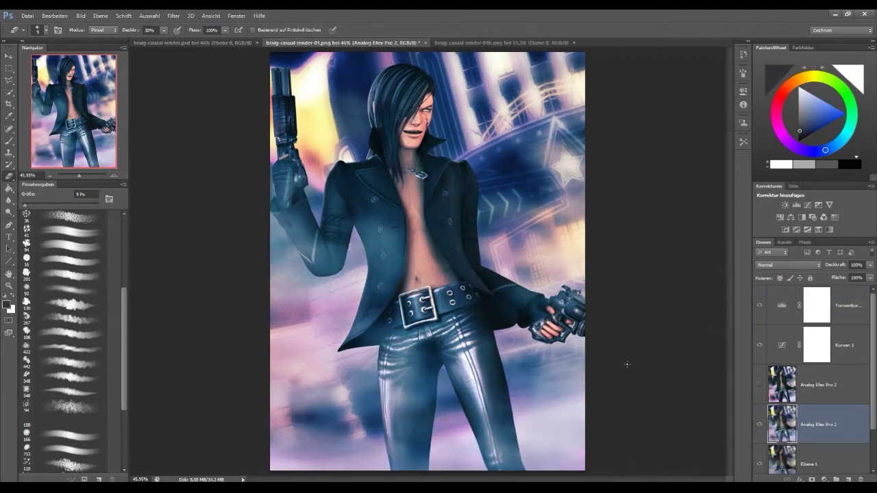
- Apply Shadows/Highlights with the shadow amount reduced to 0
left_click(80, 15)
left_click(274, 140)
left_click_drag(636, 231, 621, 228)
left_click(785, 212)
- Adjust the image's hue and saturation in the Hue/Saturation dialog
key("e")
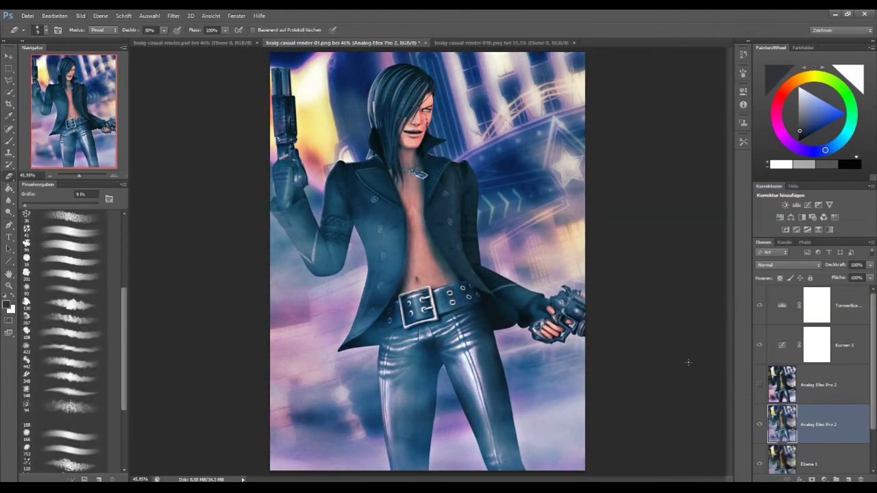
key("ctrl+u")
left_click_drag(681, 149, 676, 161)
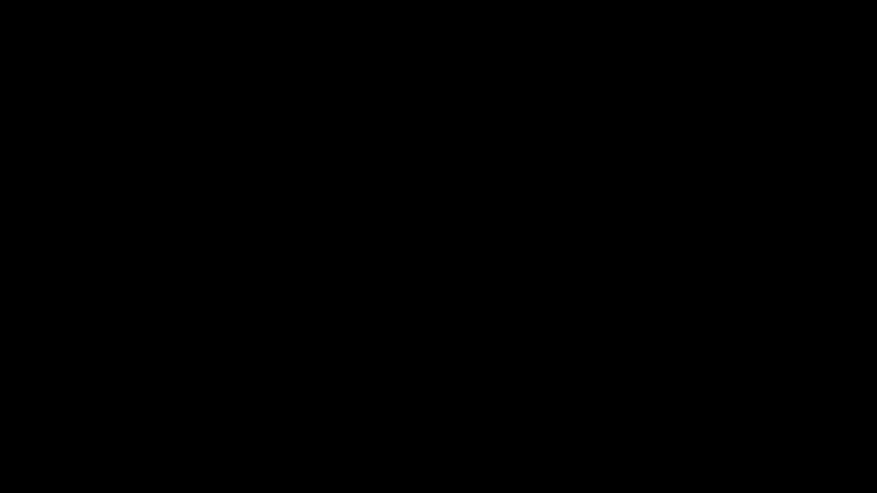